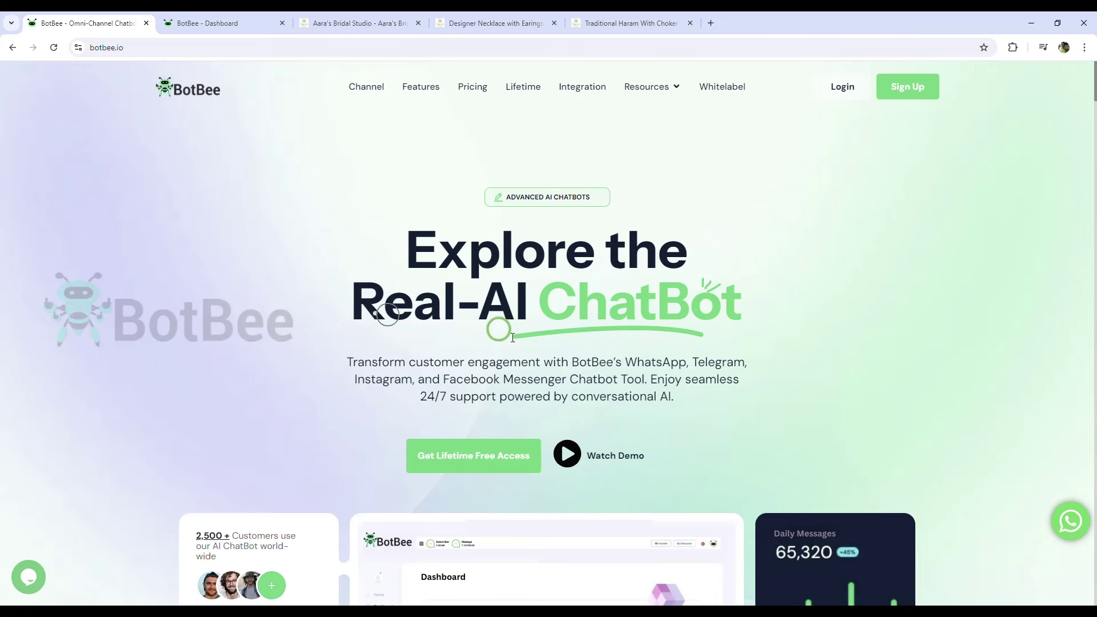
# Log in to BotBee and open the message template settings in the WhatsApp Bot Manager.
pyautogui.click(845, 92)
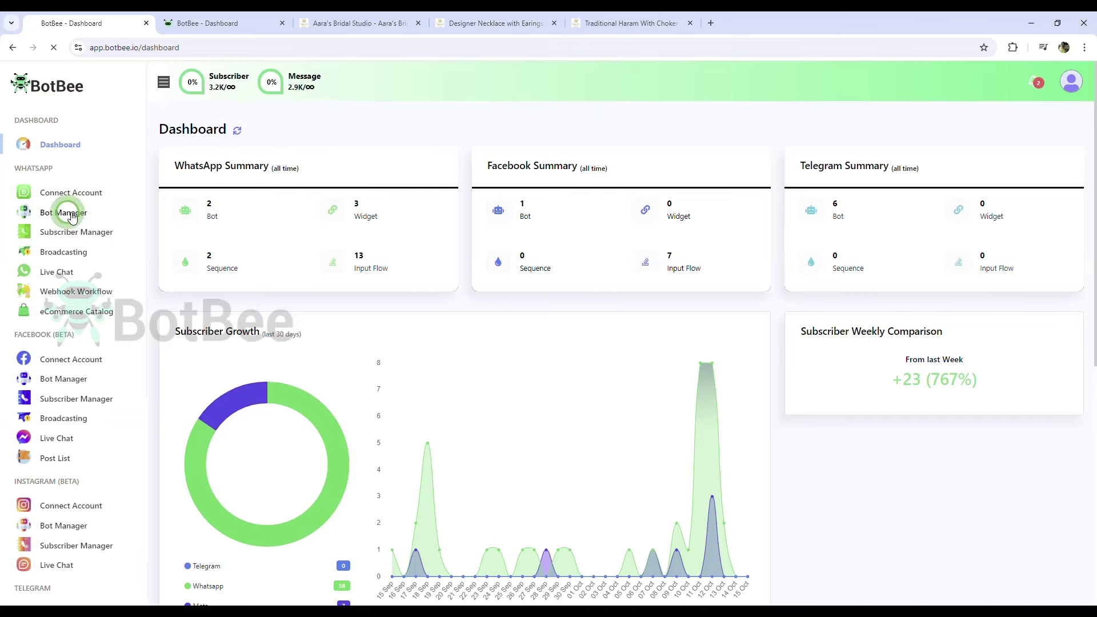
pyautogui.click(70, 215)
pyautogui.click(336, 532)
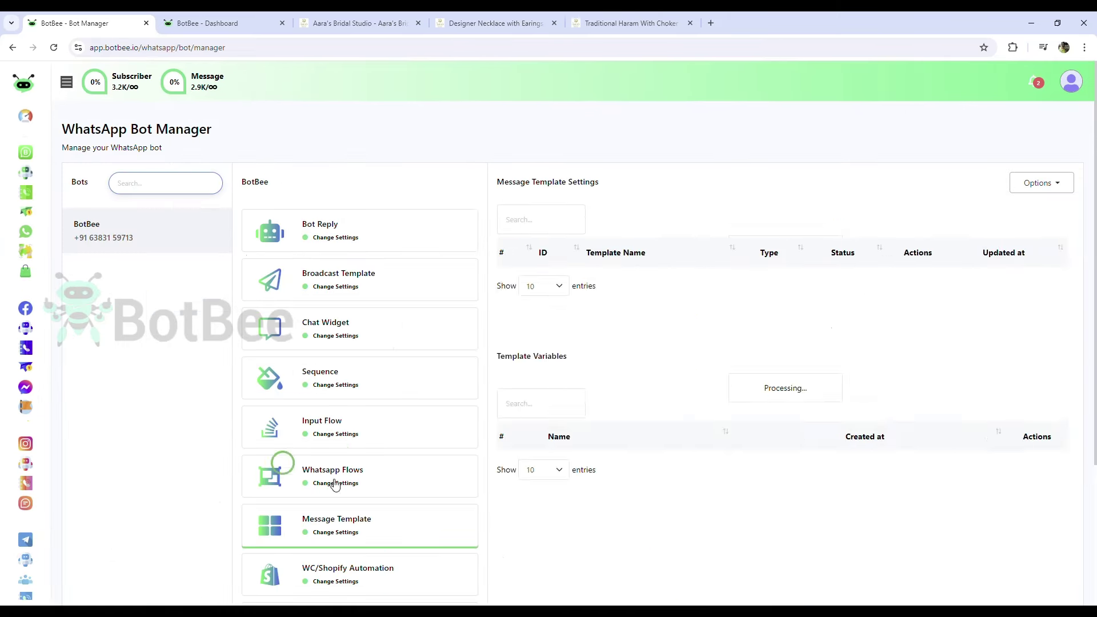
pyautogui.scroll(-1, 340, 525)
pyautogui.click(341, 473)
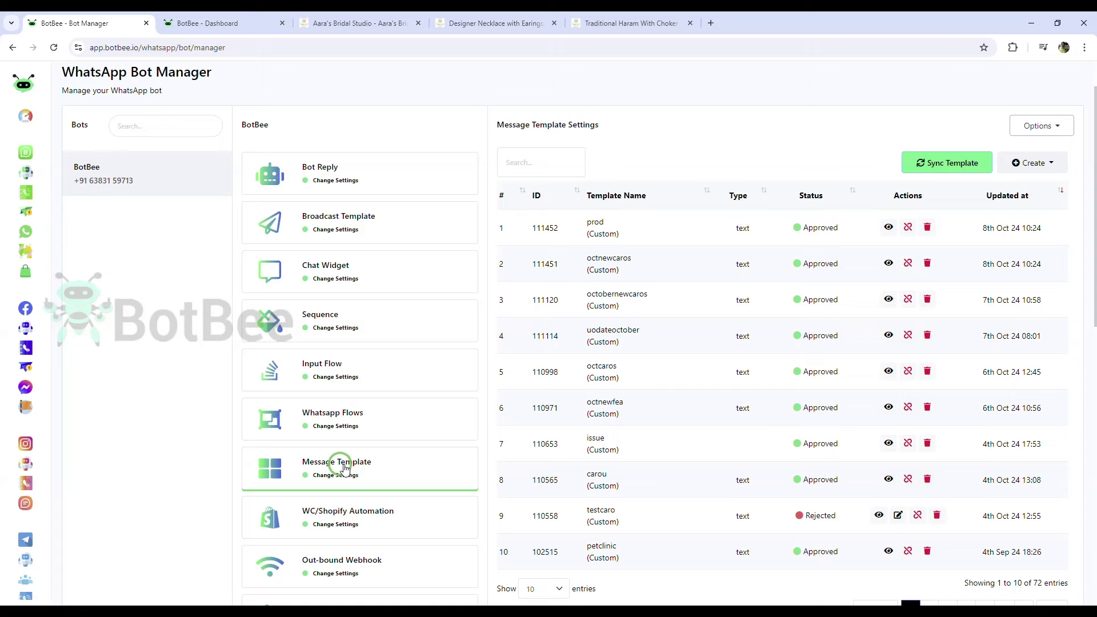
pyautogui.scroll(1, 343, 467)
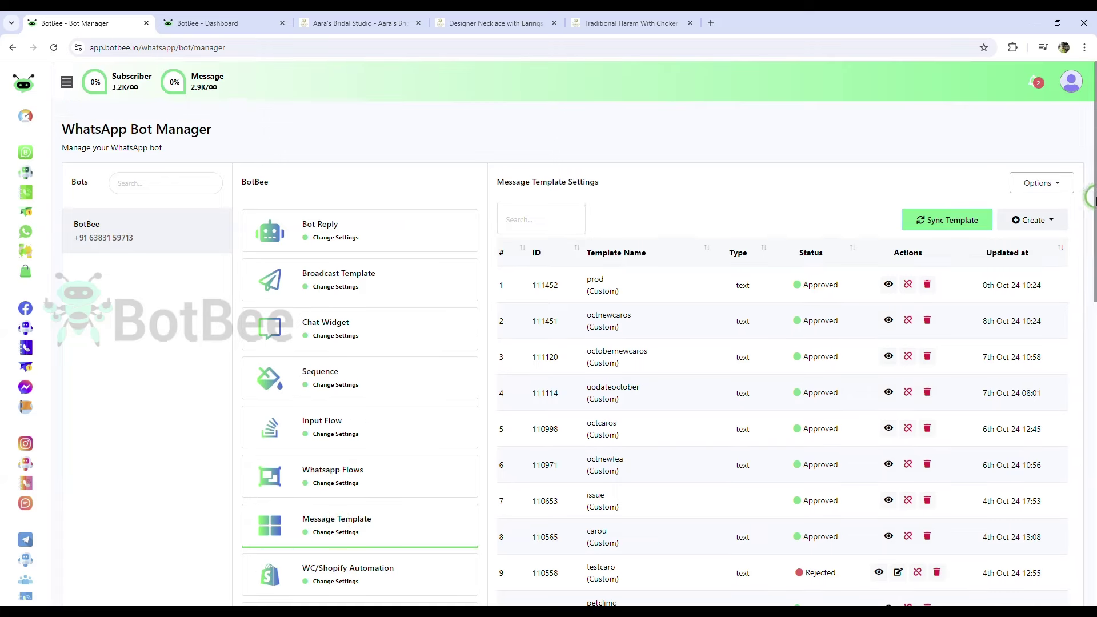
# Start a carousel media template named media_temp and set its category to Marketing.
pyautogui.click(1058, 223)
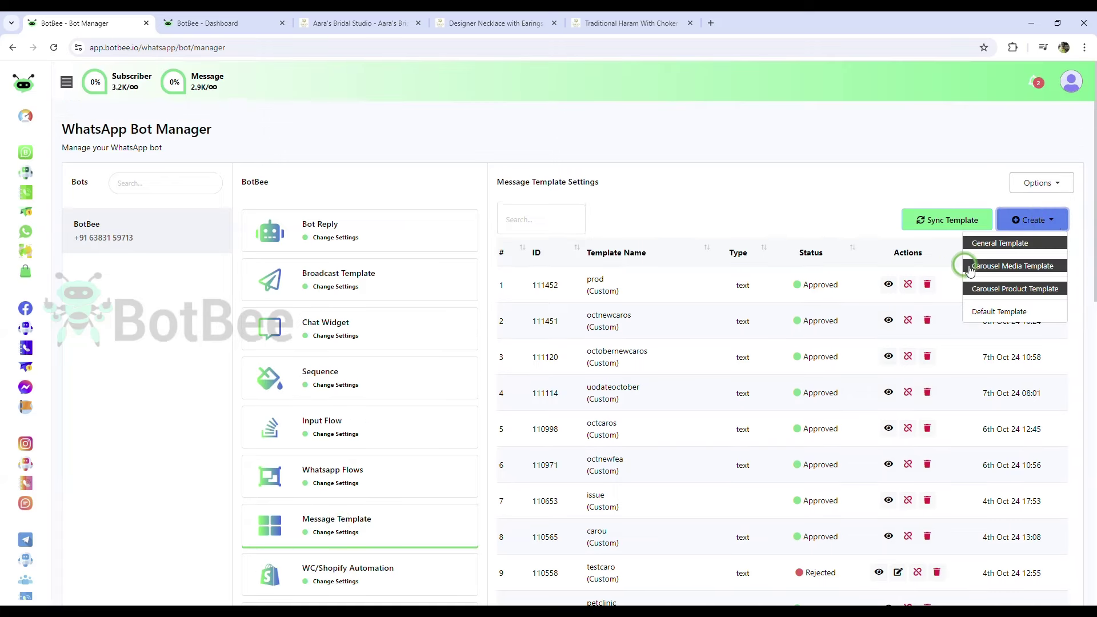
pyautogui.click(1007, 267)
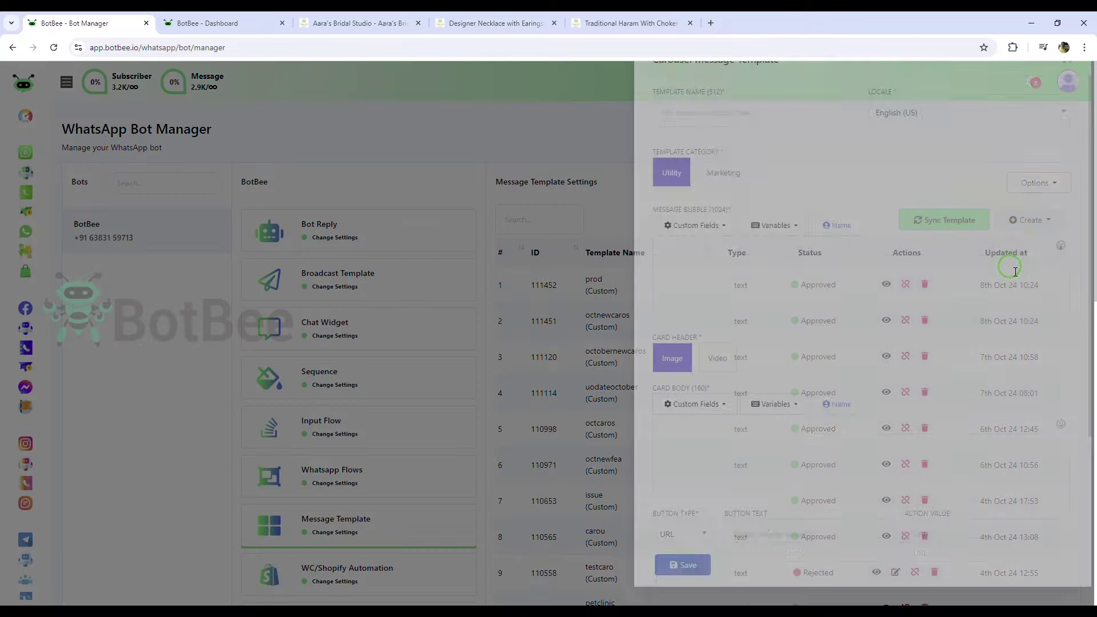
pyautogui.click(724, 136)
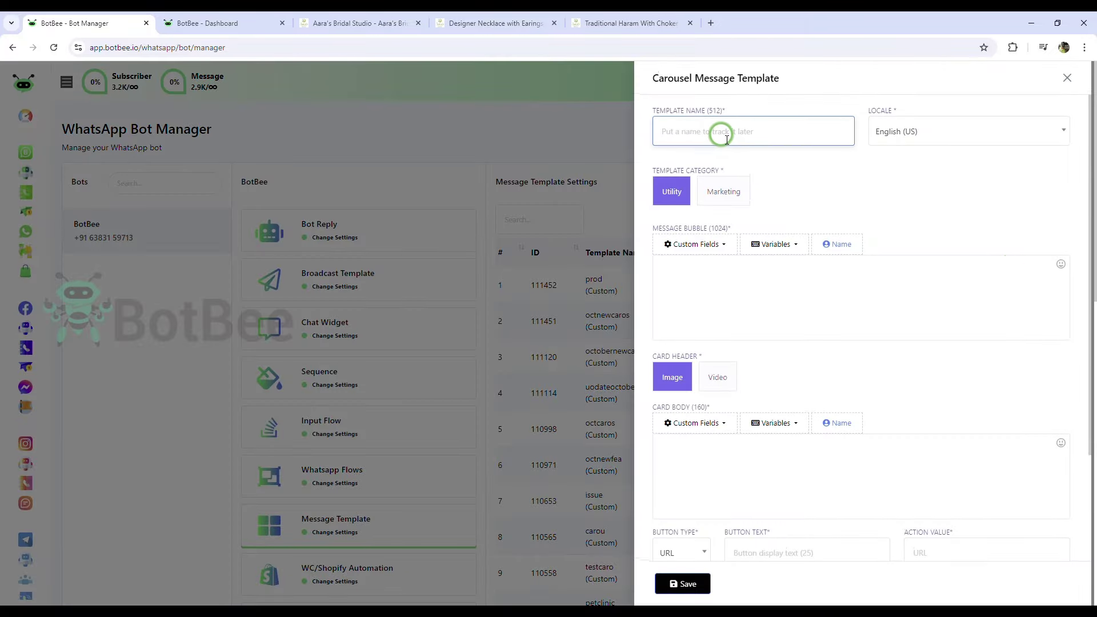
pyautogui.write('media_temp')
pyautogui.click(725, 191)
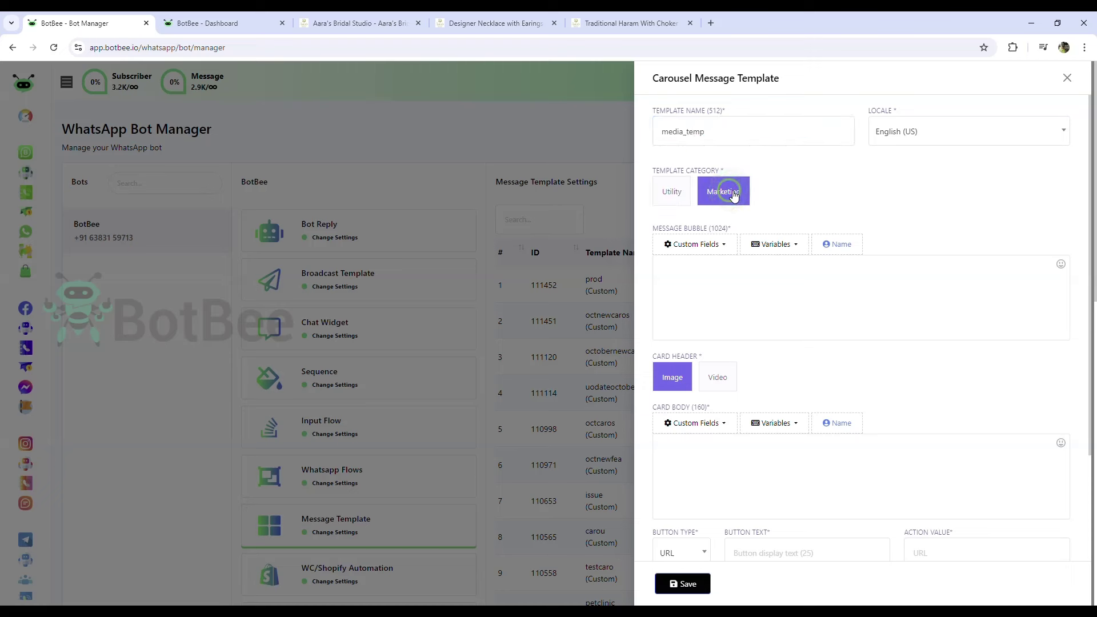
# Write the message bubble "Hi There #User-Name# here is our New Collections.", inserting the name placeholder after the greeting.
pyautogui.click(719, 280)
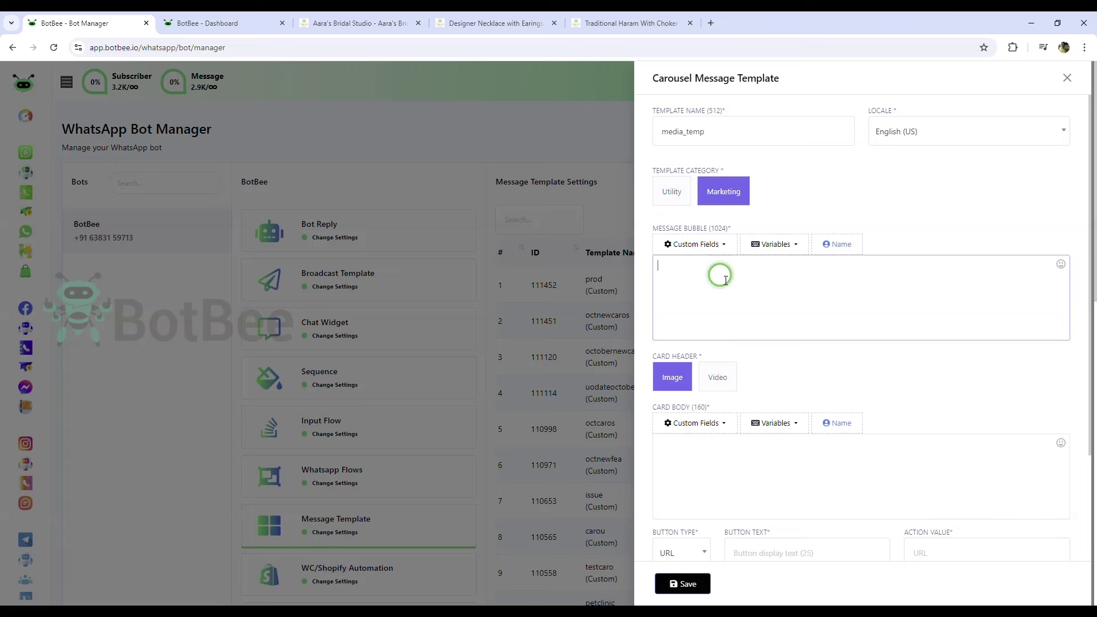
pyautogui.write('Hi There')
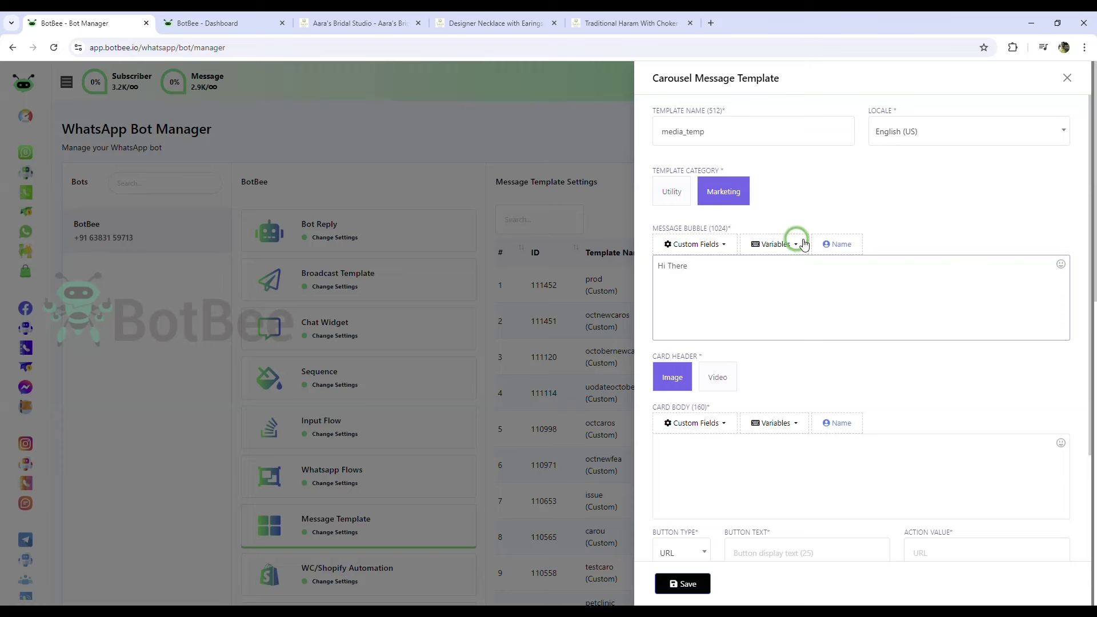
pyautogui.click(838, 245)
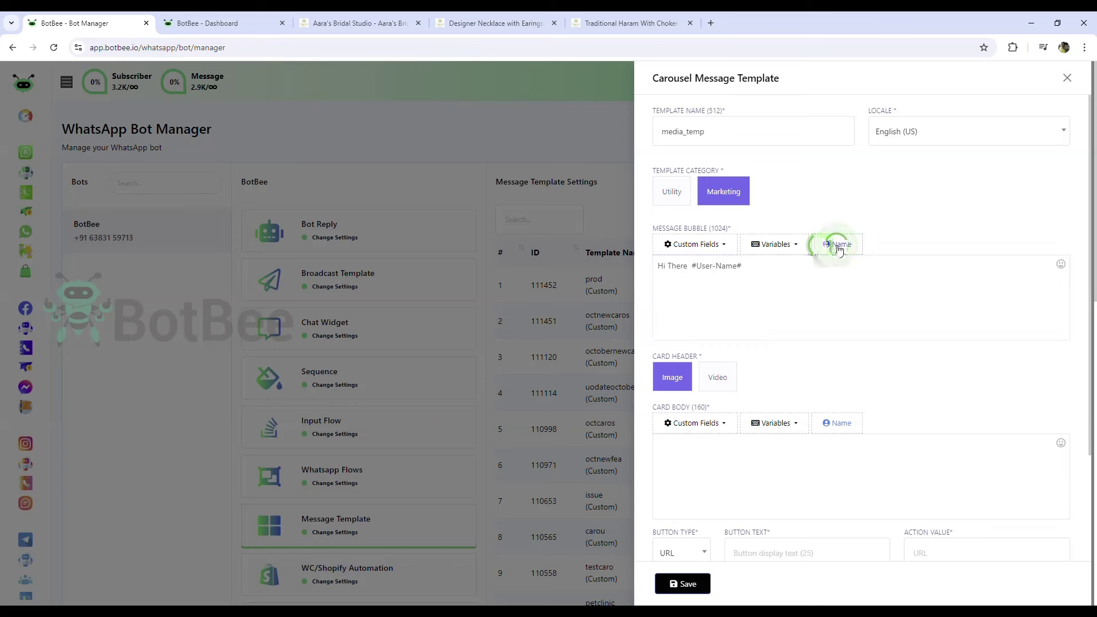
pyautogui.click(820, 273)
pyautogui.write('he')
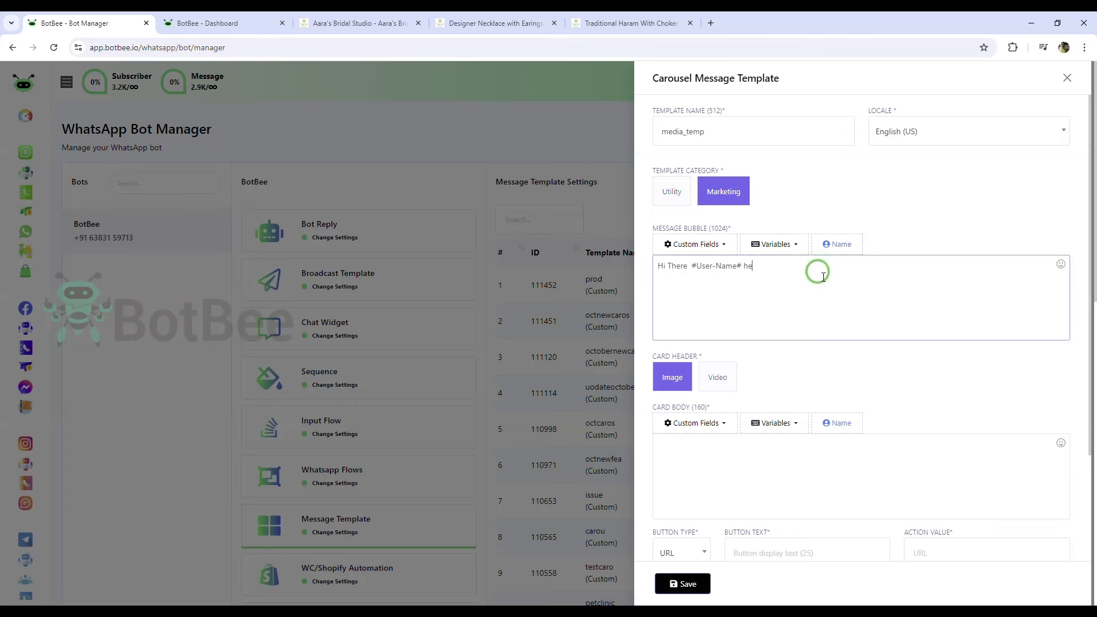
pyautogui.write('re is our New Collections.')
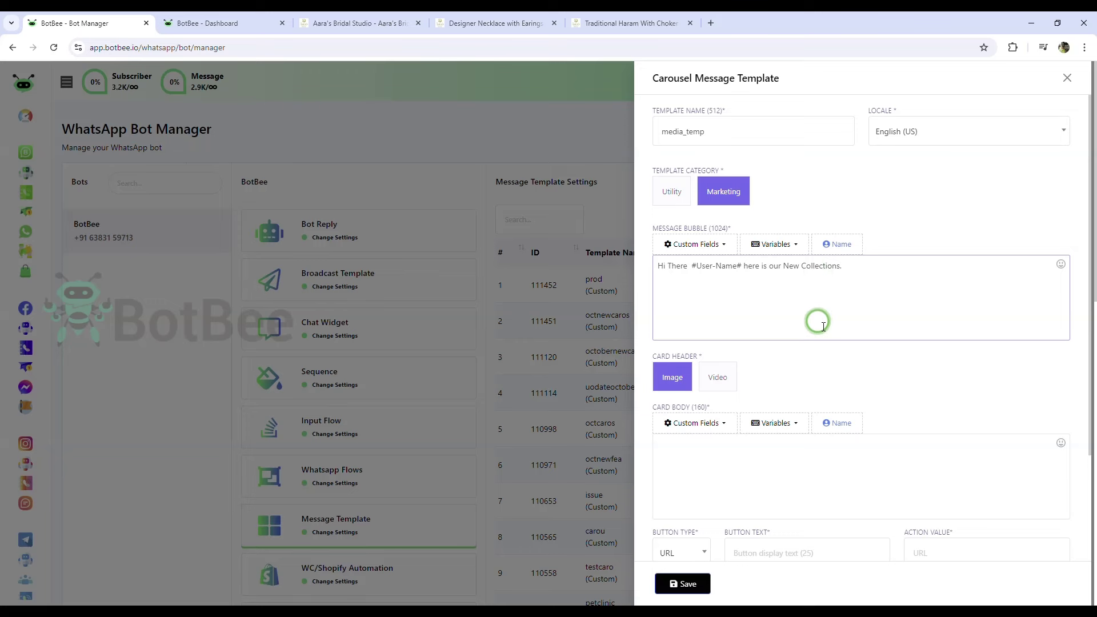
# Keep Image as the card header and enter "Haram Set Collections" as the first card's body.
pyautogui.scroll(-3, 818, 323)
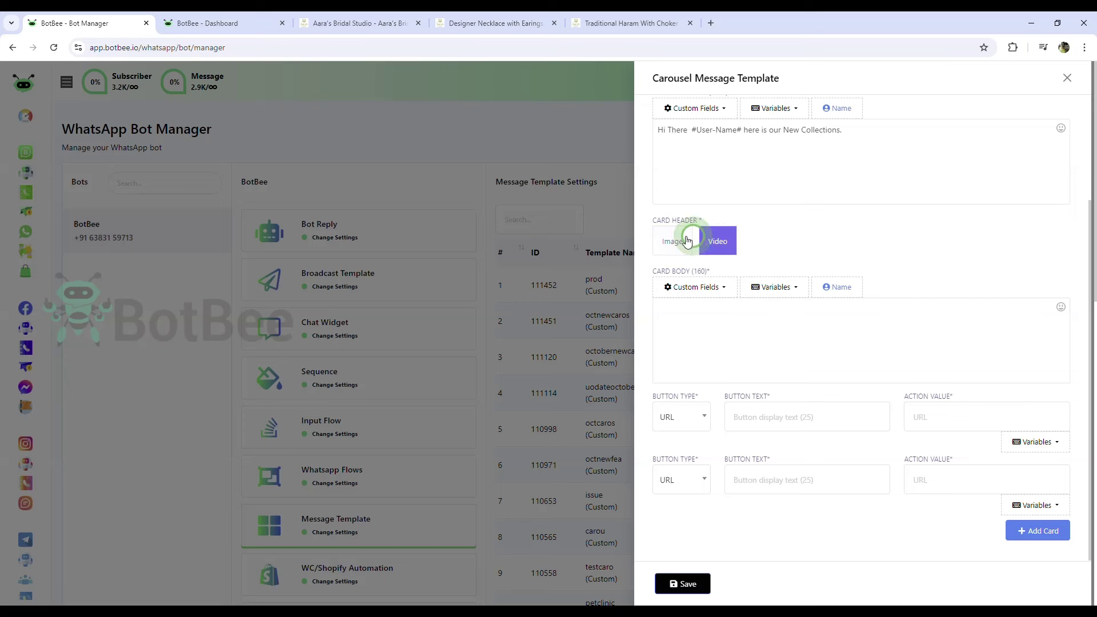
pyautogui.click(689, 321)
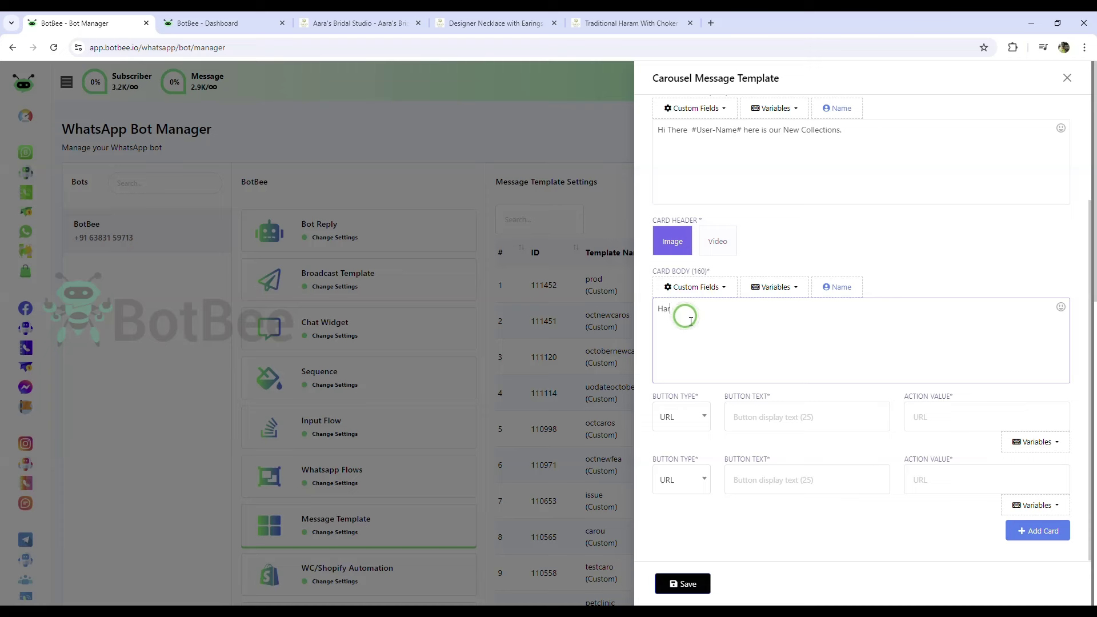
pyautogui.write('Set Collections')
pyautogui.click(681, 420)
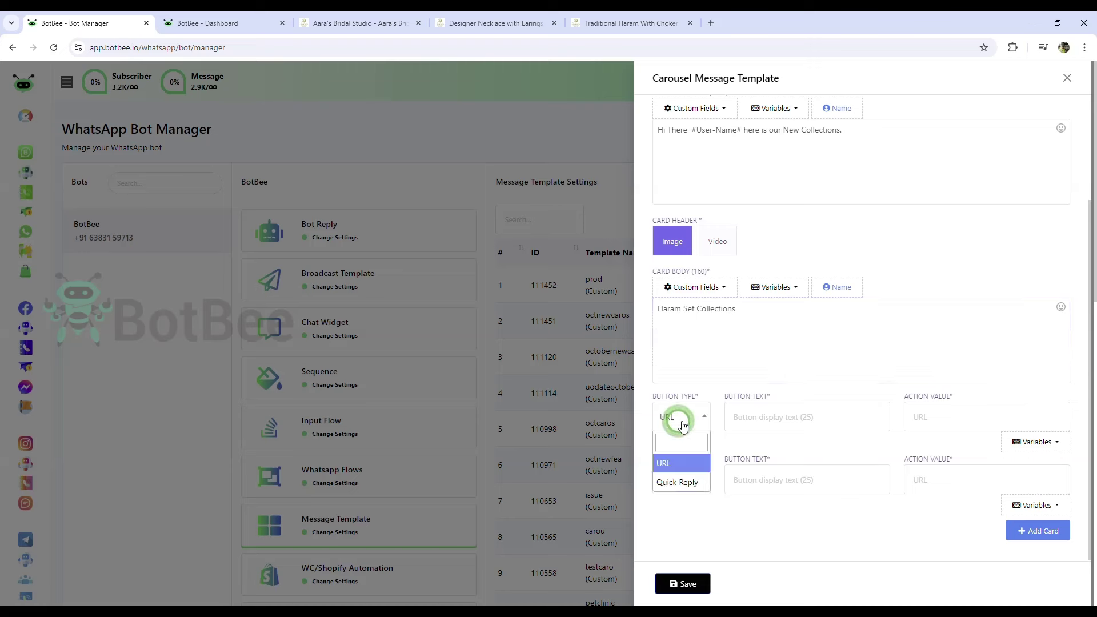
pyautogui.click(682, 421)
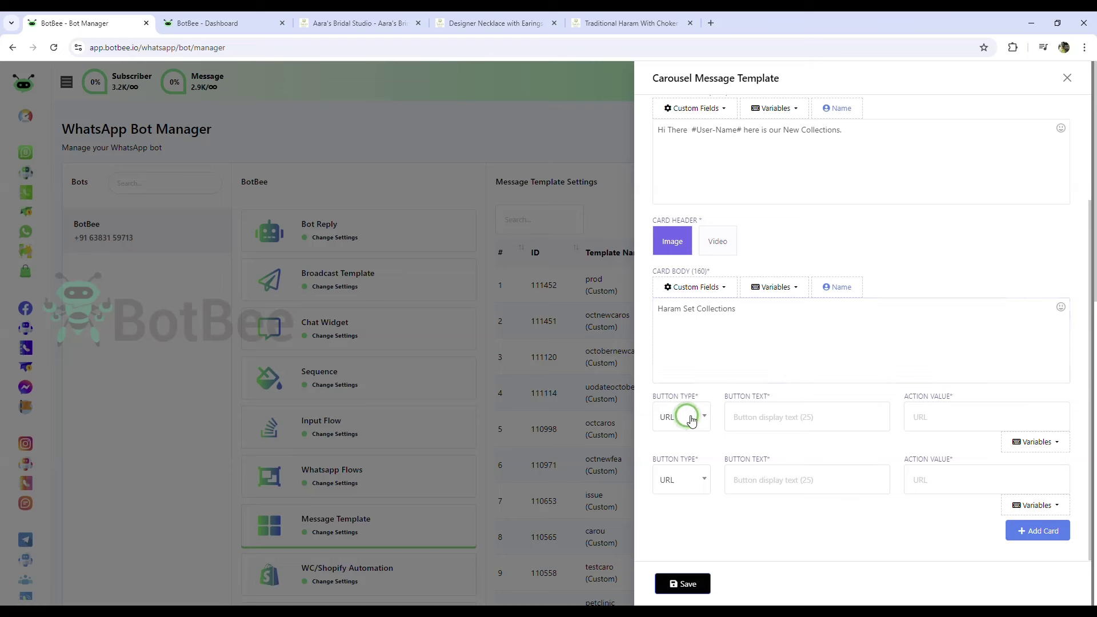
pyautogui.click(683, 483)
pyautogui.click(682, 484)
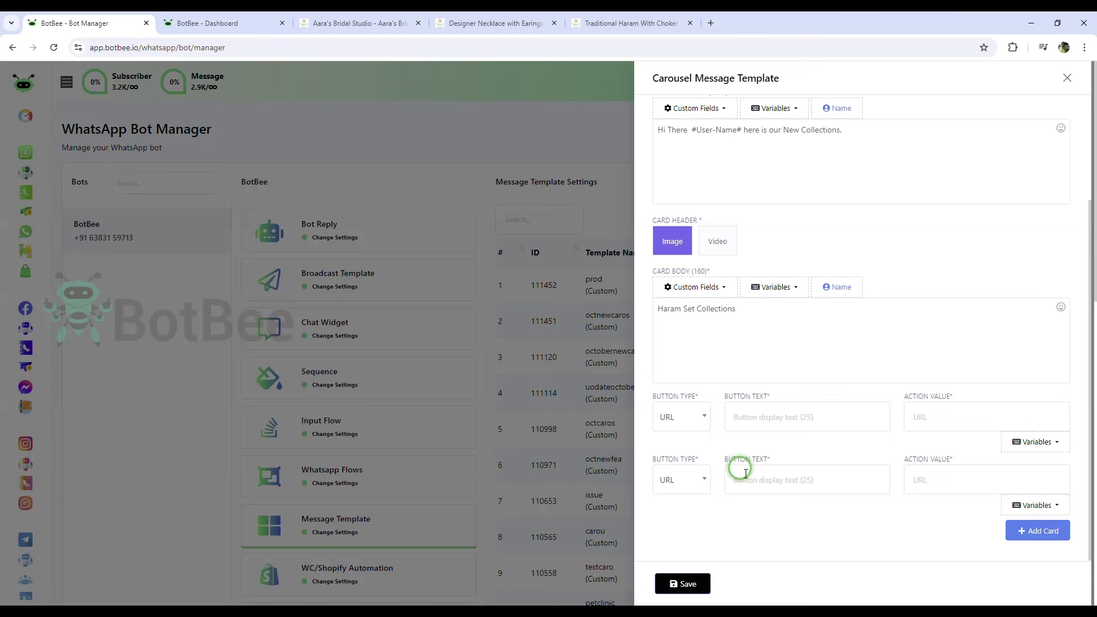
# Label the first card's URL button "Haram Set" and link it to the Traditional Haram With Choker and Earings product page address.
pyautogui.click(762, 424)
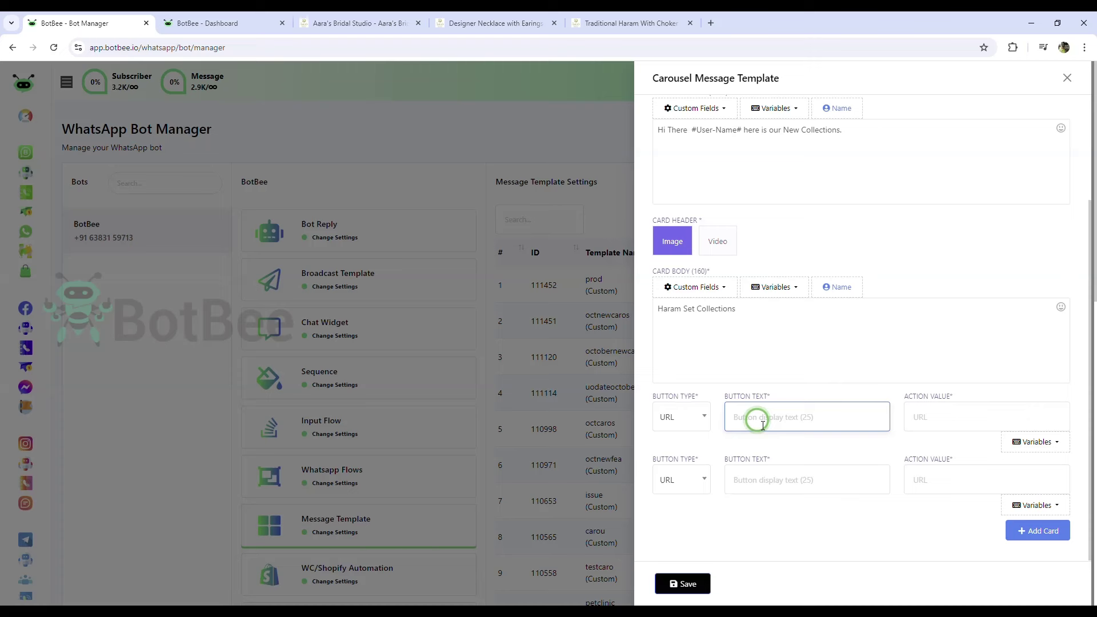
pyautogui.write('Haram Set')
pyautogui.click(654, 15)
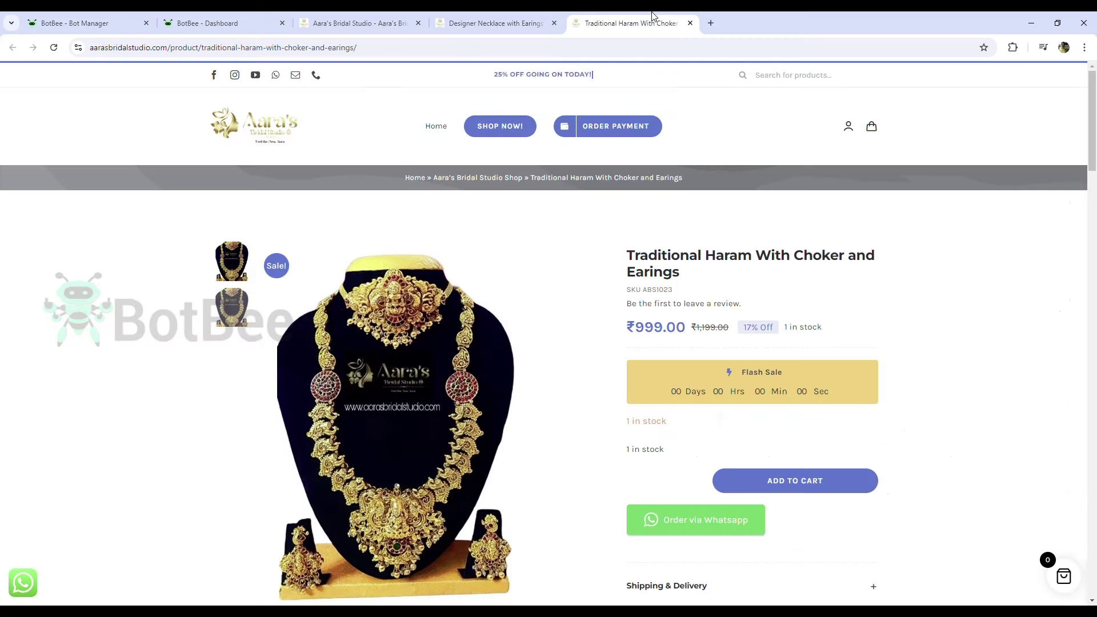
pyautogui.click(637, 55)
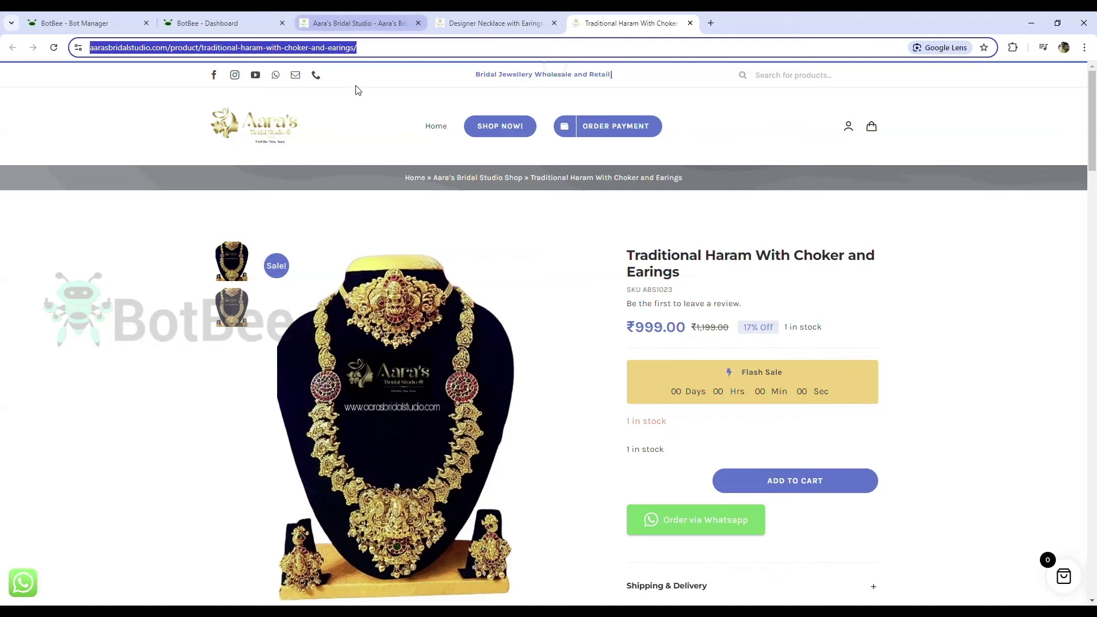
pyautogui.click(86, 23)
pyautogui.click(986, 426)
pyautogui.hotkey('ctrl', 'v')
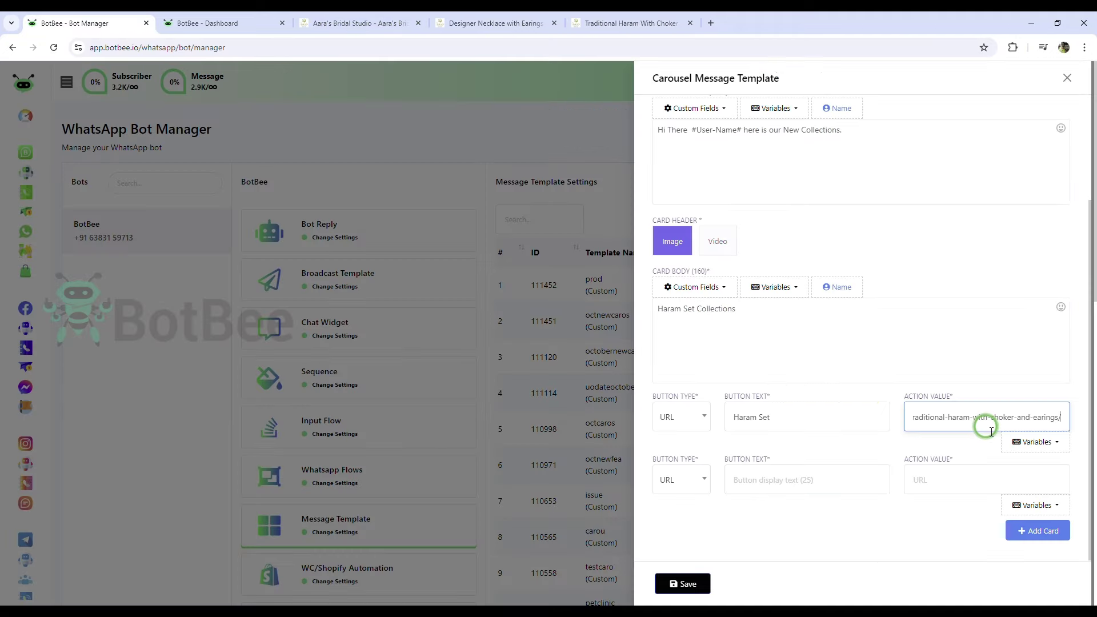
# Change the first card's second button to Quick Reply and label it "Contact Us".
pyautogui.click(680, 480)
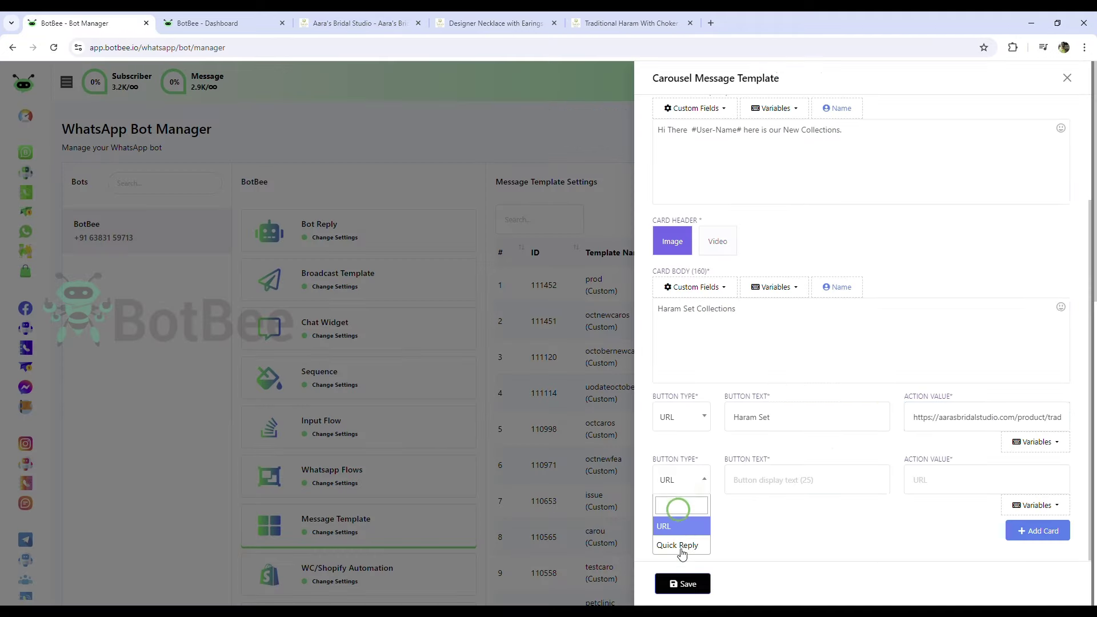
pyautogui.click(682, 546)
pyautogui.click(760, 491)
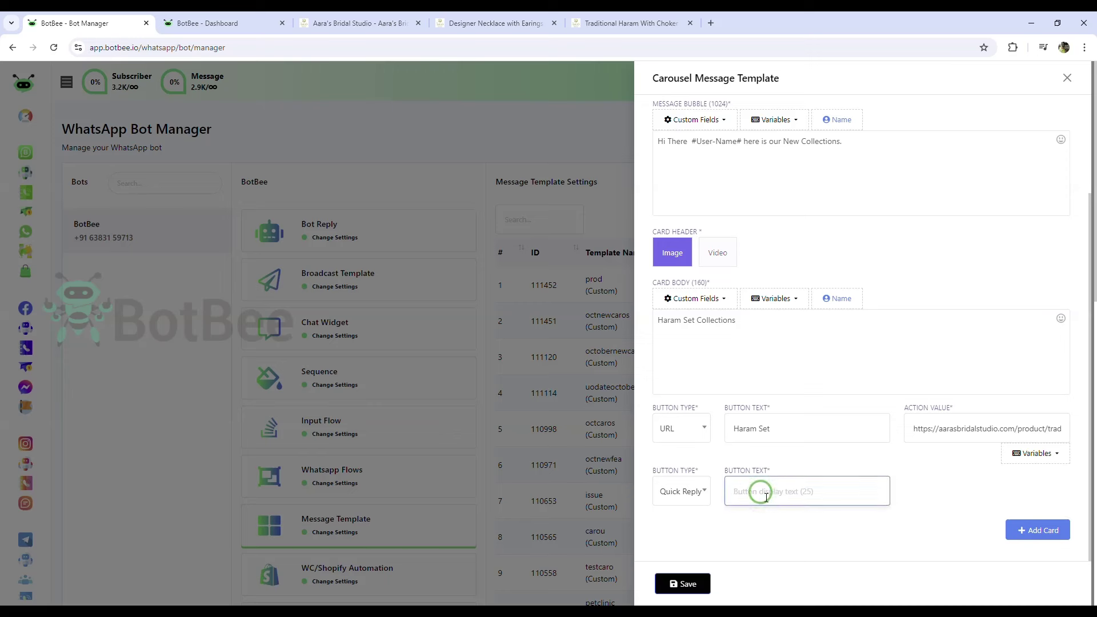
pyautogui.write('Contact Us')
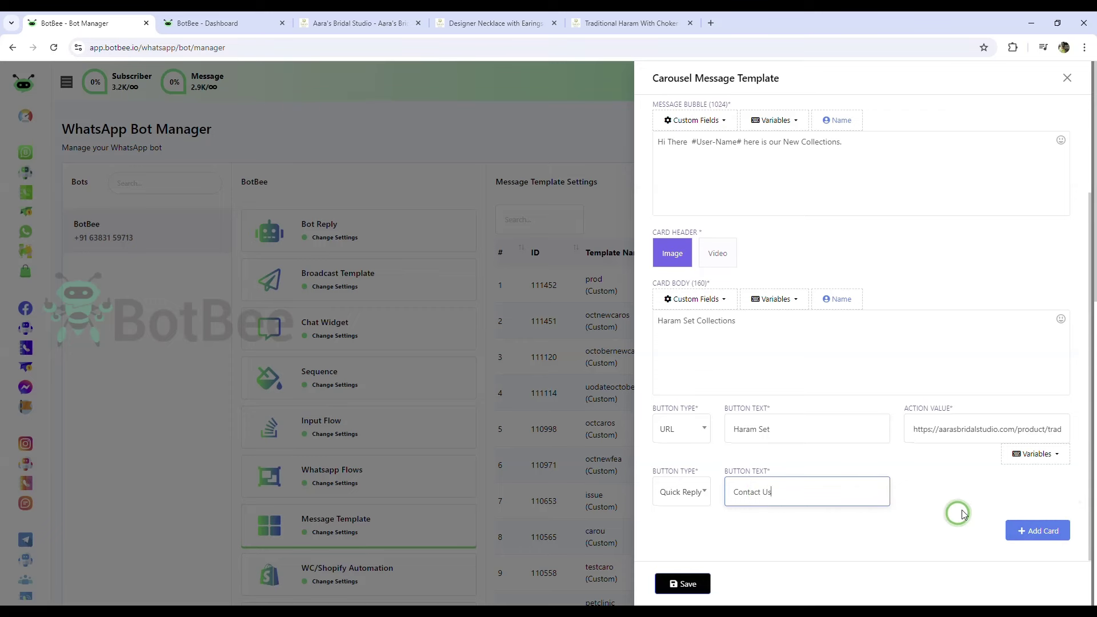
pyautogui.click(965, 510)
# Add a second card to the carousel with the body text "Necklace Set Collections".
pyautogui.scroll(-1, 964, 510)
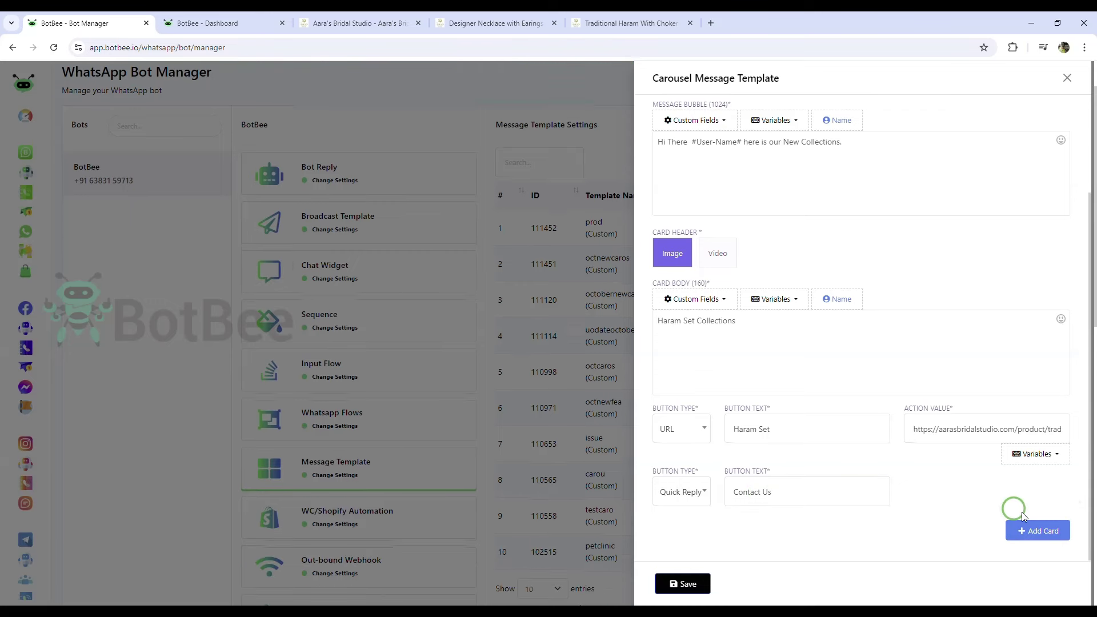
pyautogui.click(1038, 531)
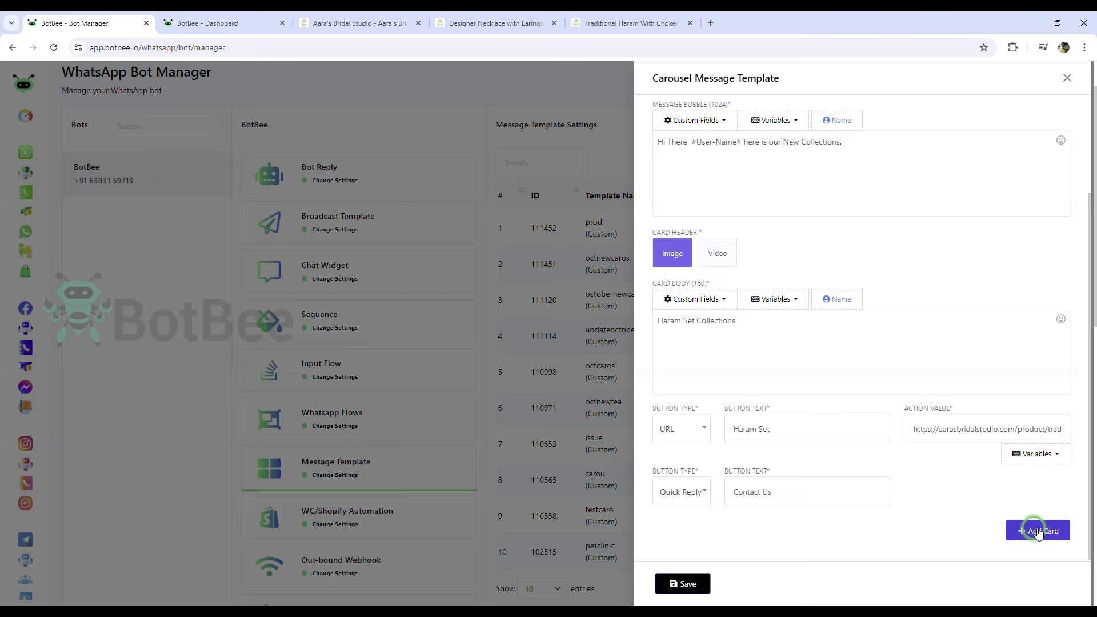
pyautogui.click(1039, 532)
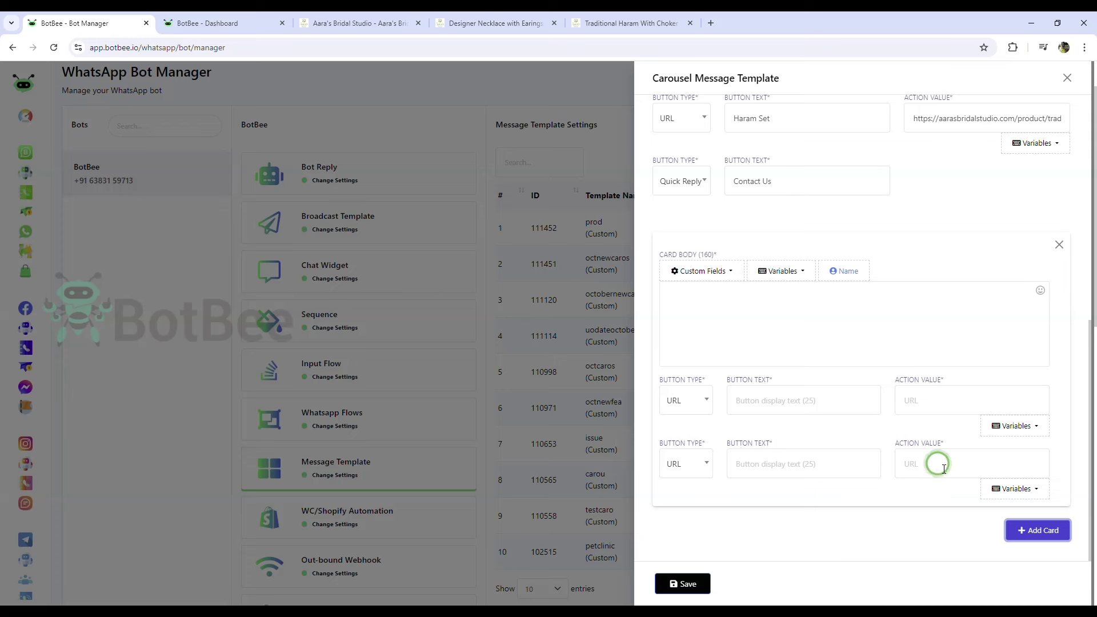
pyautogui.click(767, 327)
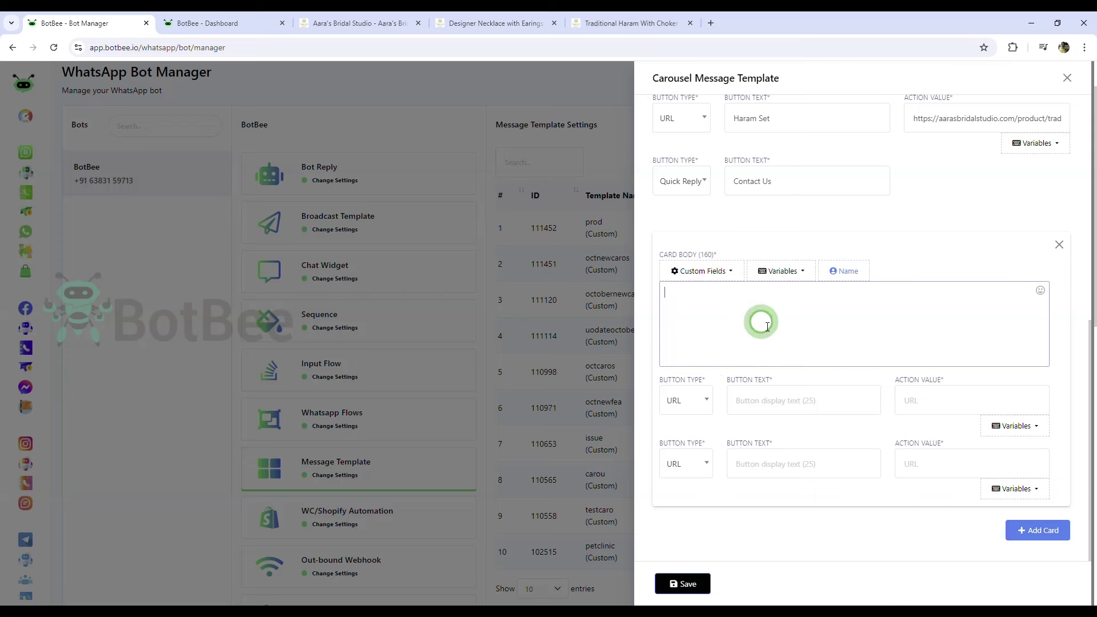
pyautogui.write('Ne')
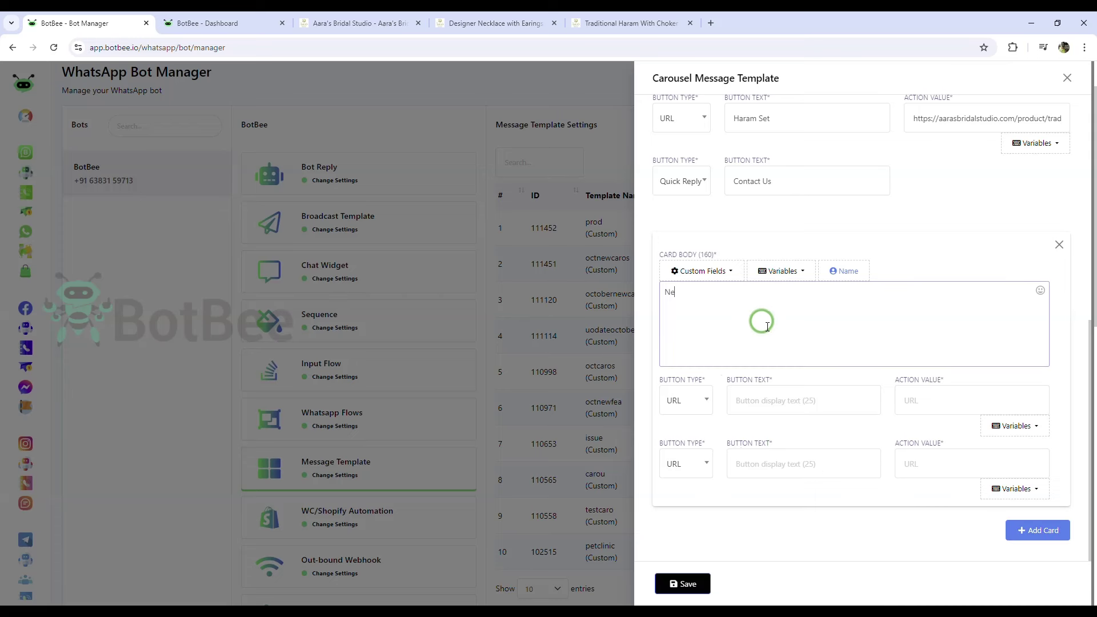
pyautogui.write('cklace Set Collections')
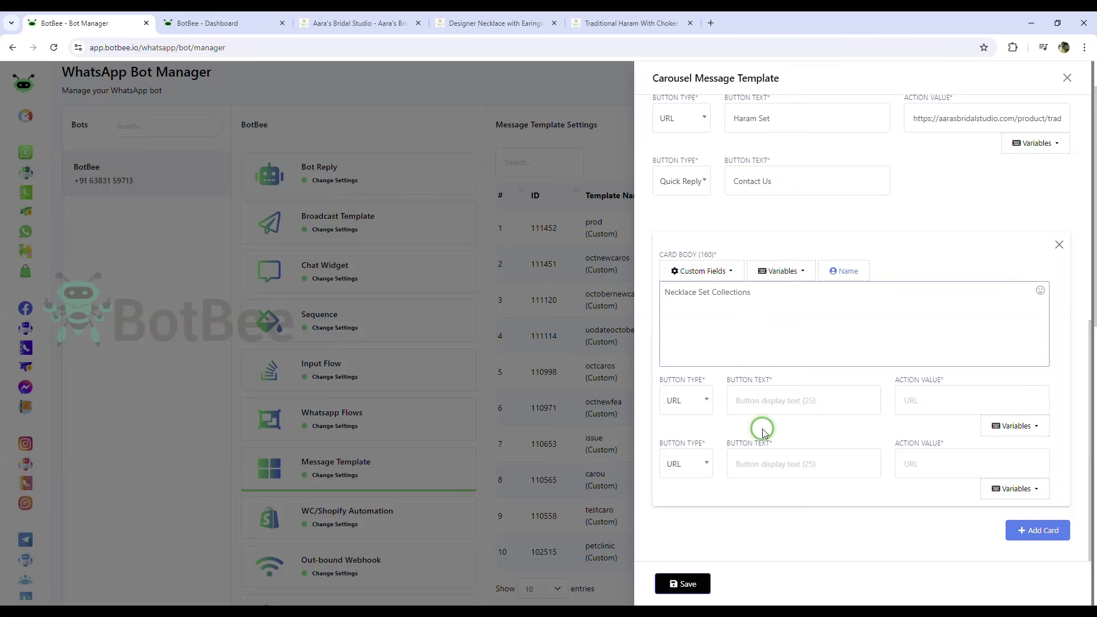
# Label the second card's URL button "Necklace Set" and link it to the Designer Necklace with Earings product page address.
pyautogui.click(776, 402)
pyautogui.write('Necklace')
pyautogui.hotkey('ctrl', 'BackSpace')
pyautogui.write('N')
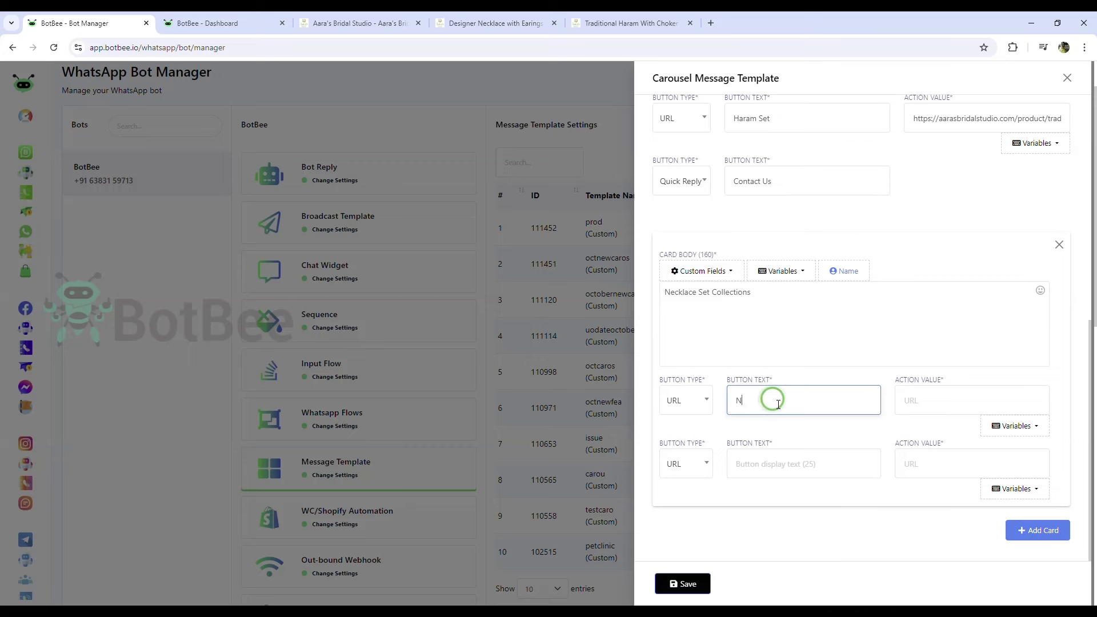
pyautogui.write('ecklace Set')
pyautogui.click(495, 23)
pyautogui.click(521, 47)
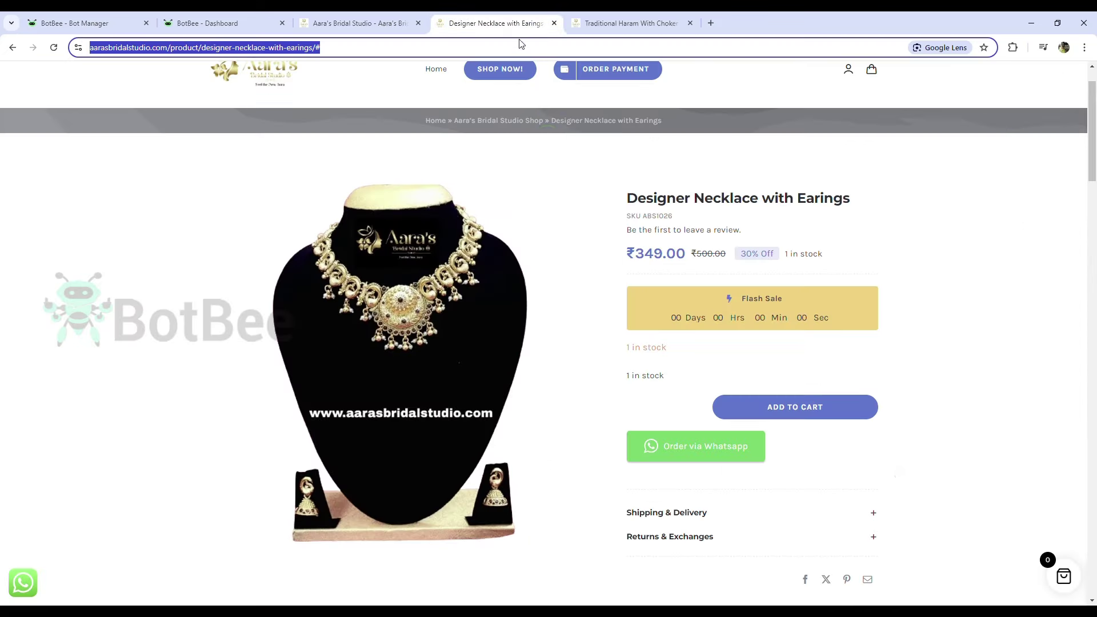
pyautogui.click(86, 22)
pyautogui.click(944, 415)
pyautogui.hotkey('ctrl', 'v')
# Change the second card's other button to Quick Reply with the text "Contact Us".
pyautogui.click(685, 463)
pyautogui.click(680, 526)
pyautogui.click(762, 477)
pyautogui.write('Contact Us')
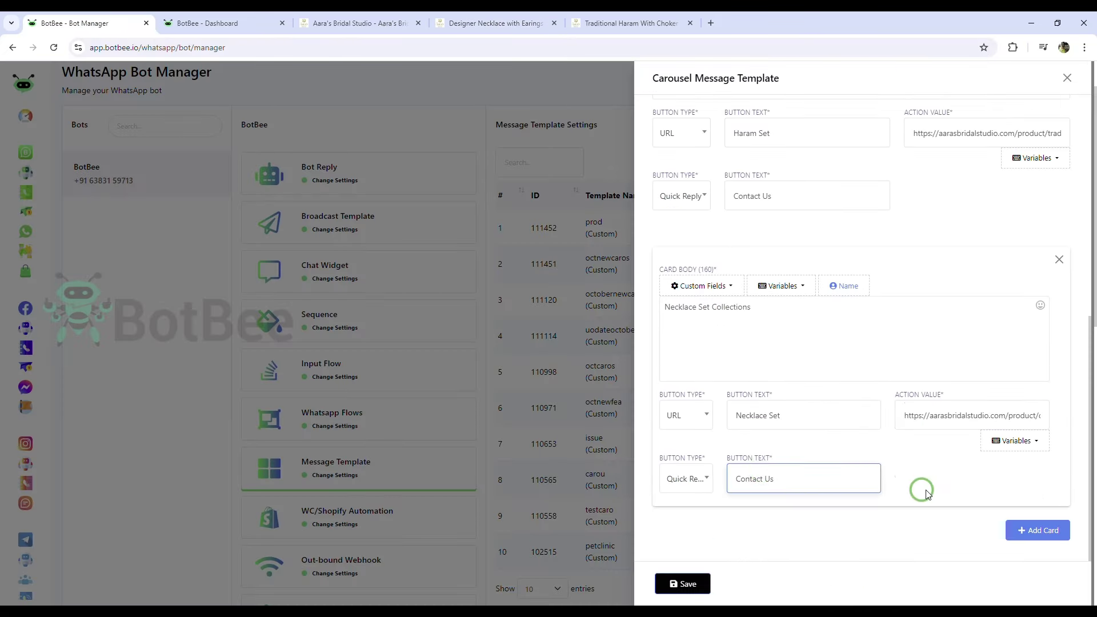
pyautogui.click(837, 550)
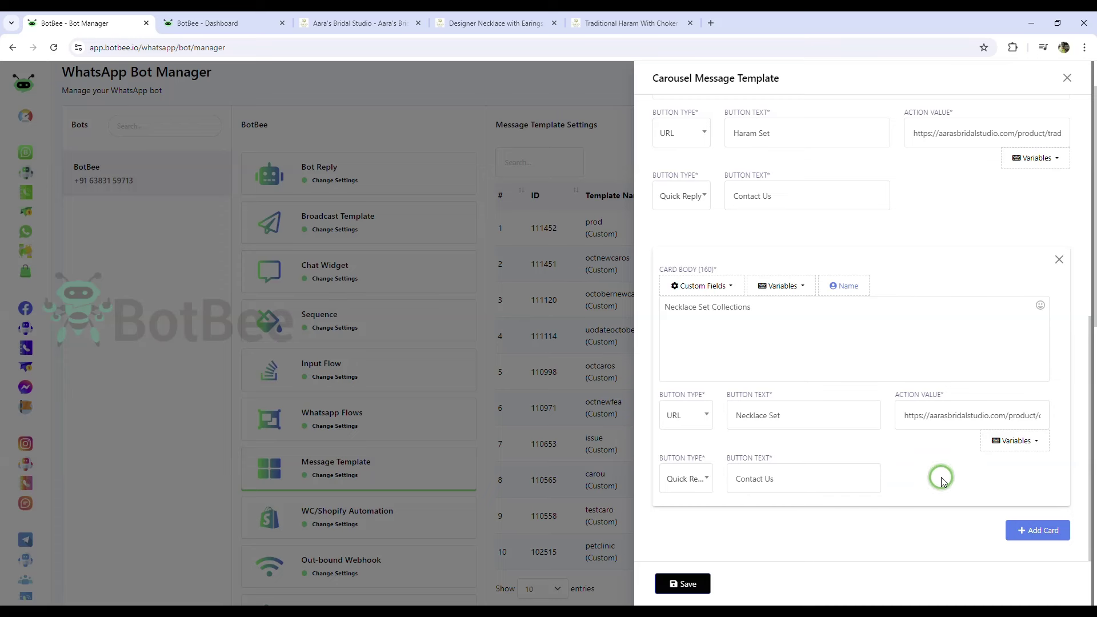
# Save the two-card carousel message template, close its form, and synchronize the message templates.
pyautogui.click(682, 584)
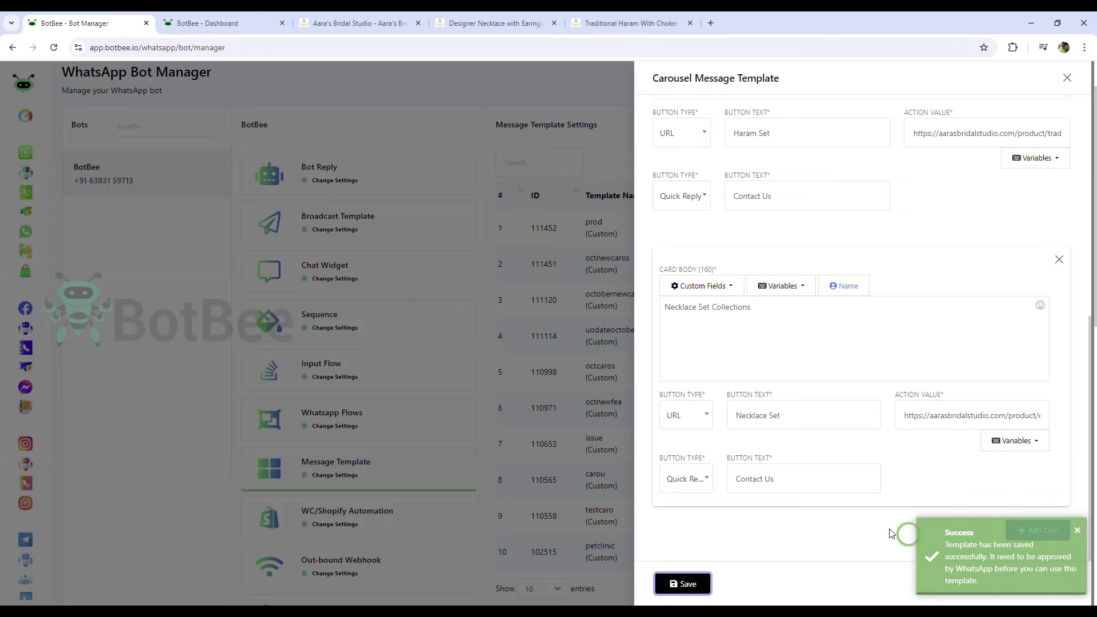
pyautogui.click(1067, 79)
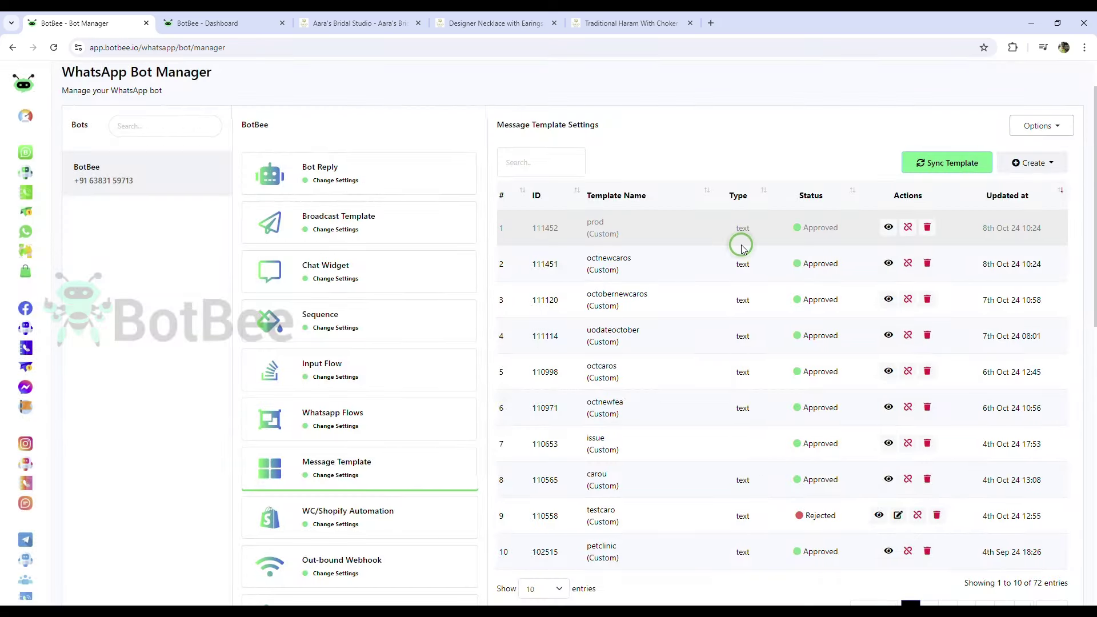
pyautogui.click(956, 163)
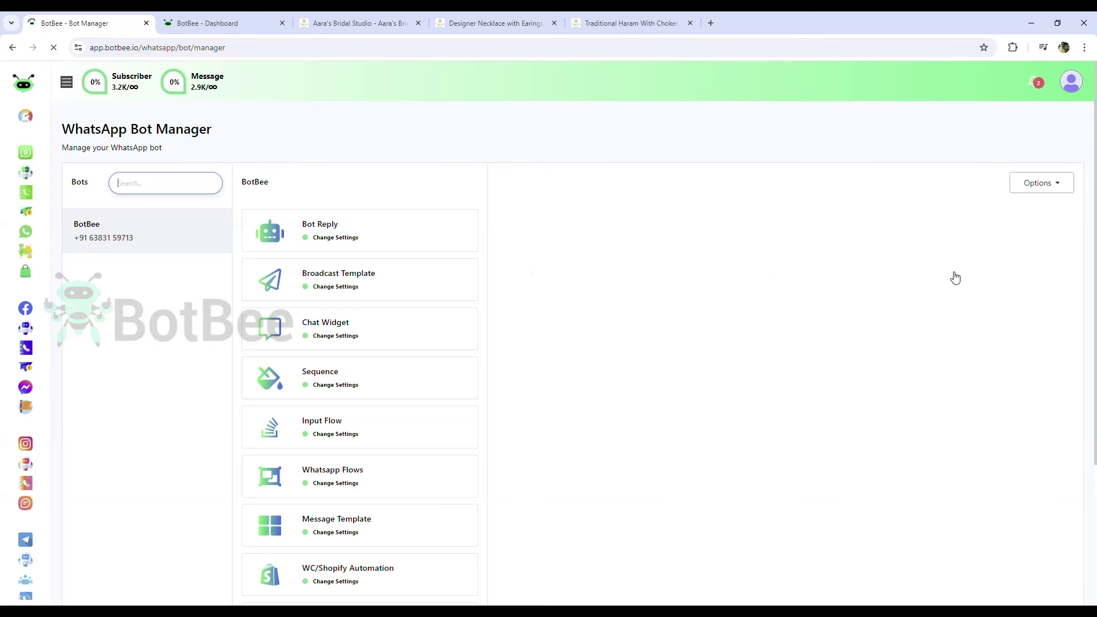
# Check the approval status of the media_temp template in the template list.
pyautogui.click(794, 324)
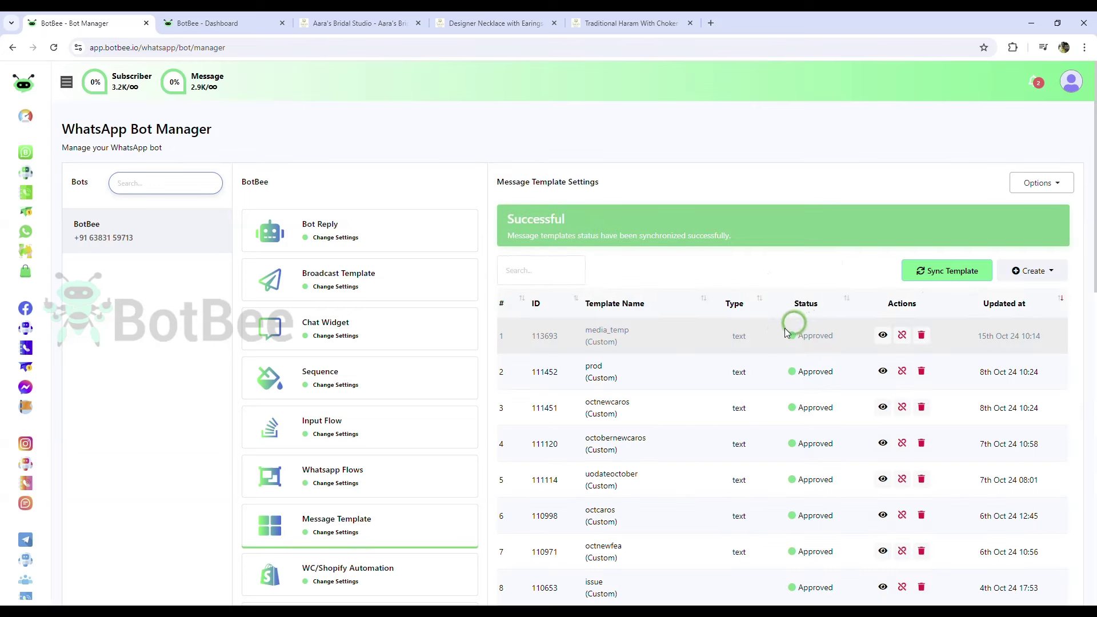
pyautogui.moveTo(798, 336); pyautogui.dragTo(839, 336)
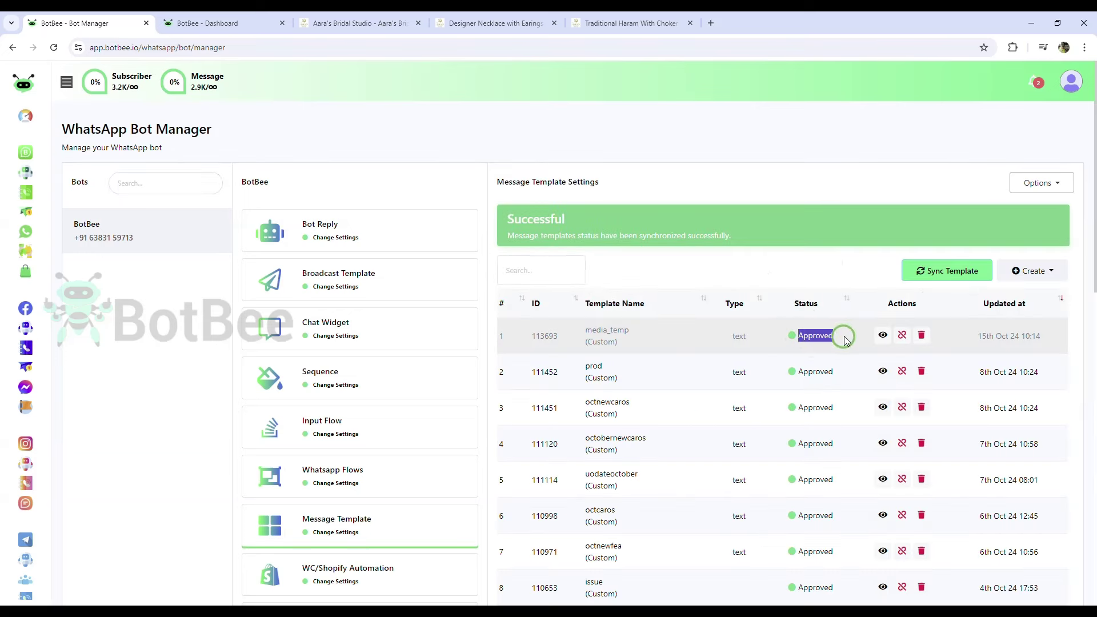
pyautogui.click(823, 279)
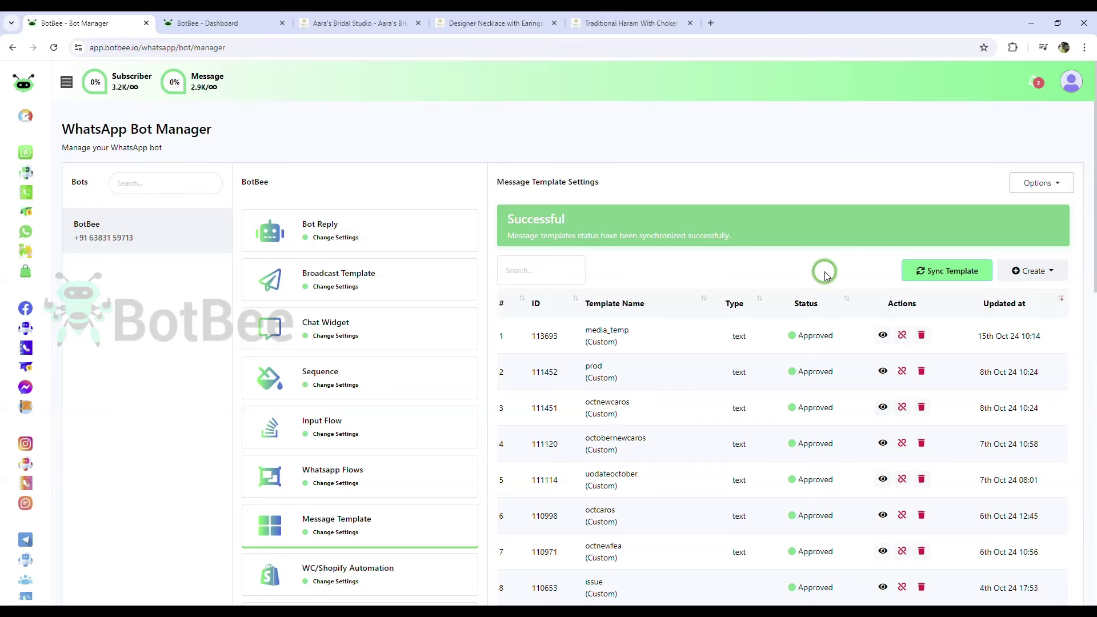
# Create a new bot reply flow from the WhatsApp Bot Manager's Bot Reply settings.
pyautogui.click(27, 177)
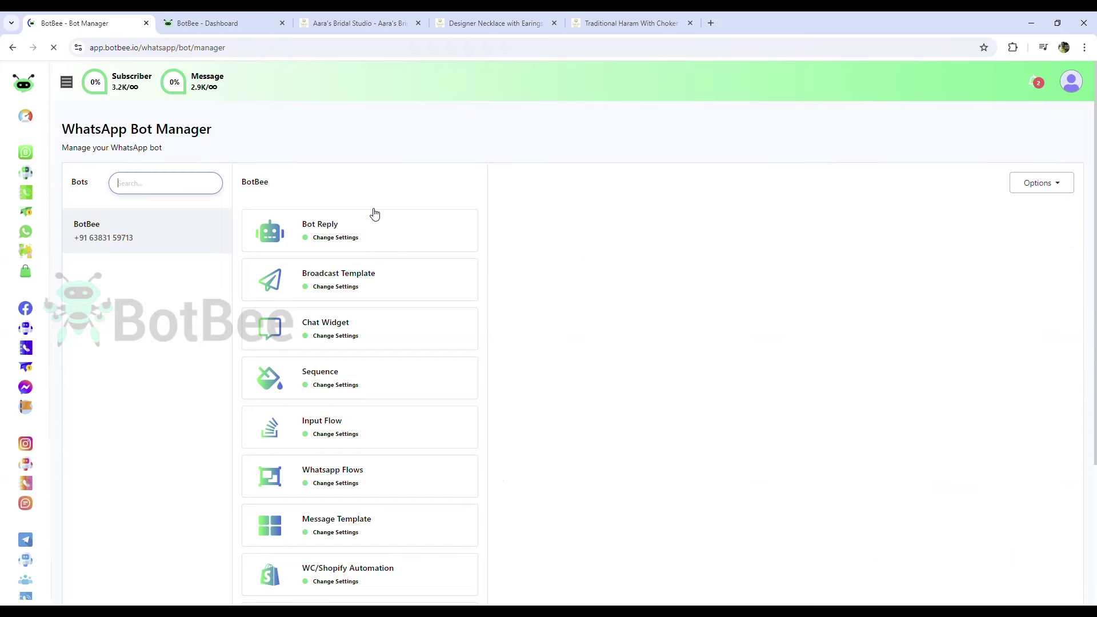
pyautogui.click(350, 239)
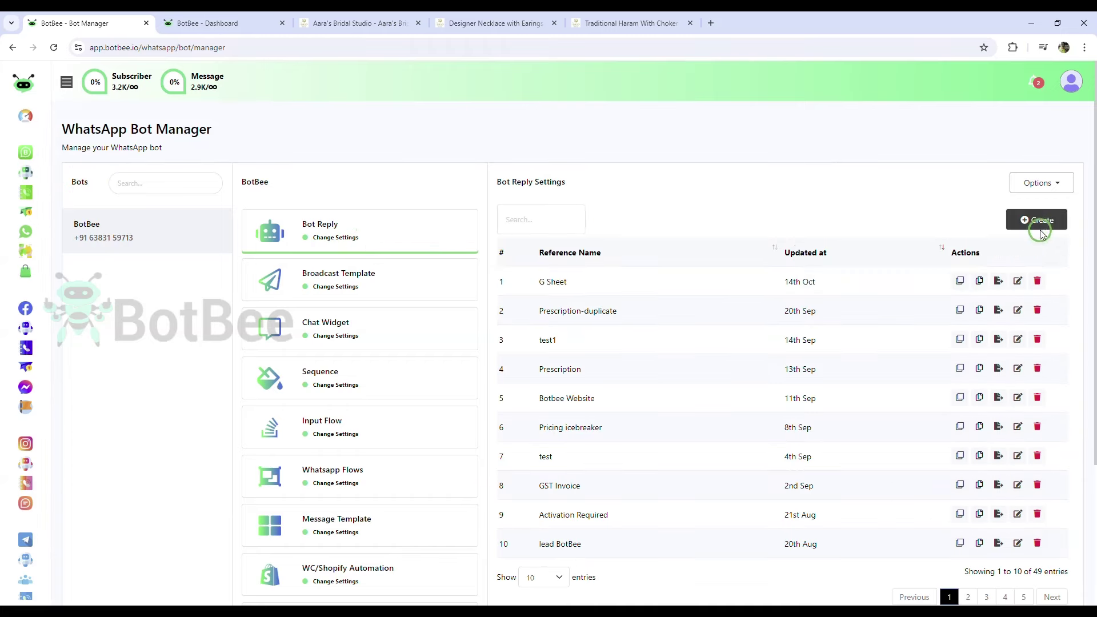
pyautogui.click(1039, 223)
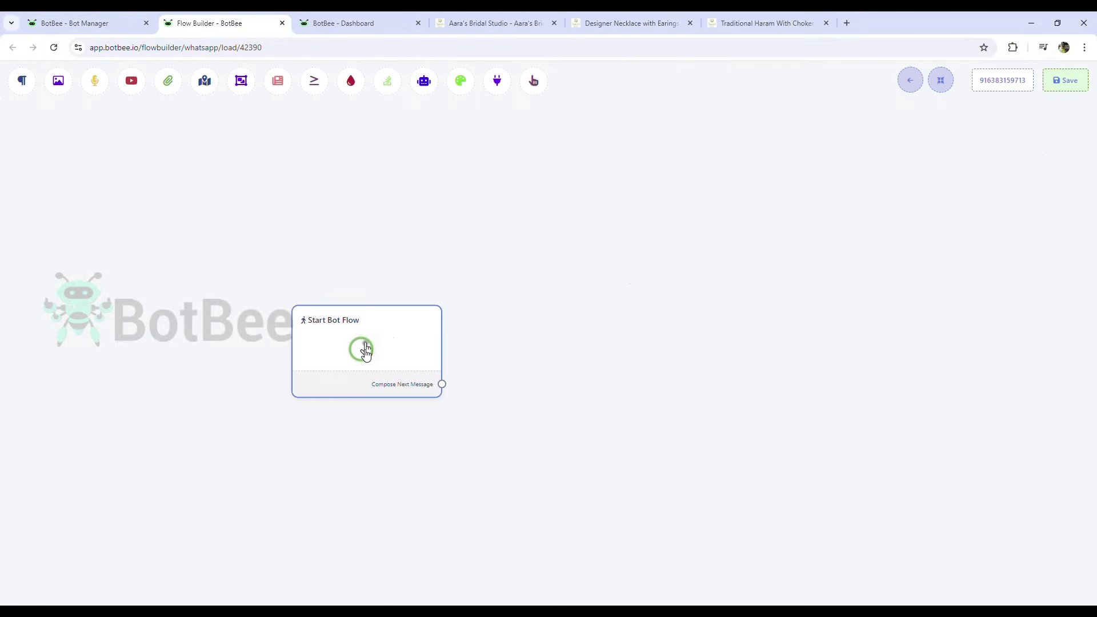
# Configure the Start Bot Flow node with the trigger keyword "new collection" and the title "New Collection", and save it.
pyautogui.click(364, 348)
pyautogui.write('c')
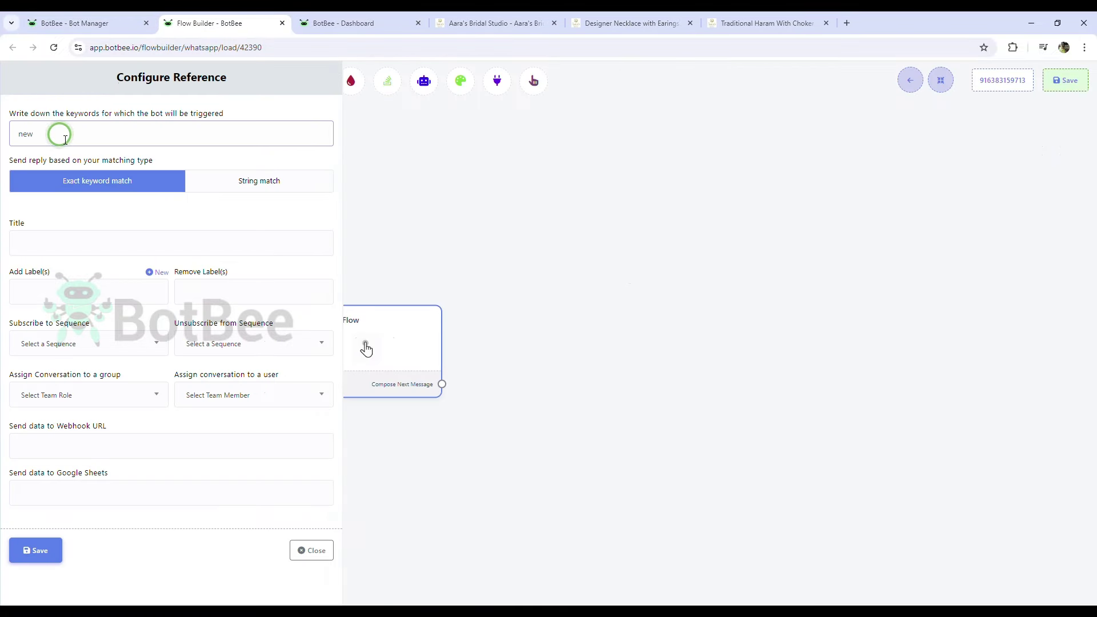
pyautogui.write('ew collection')
pyautogui.click(85, 249)
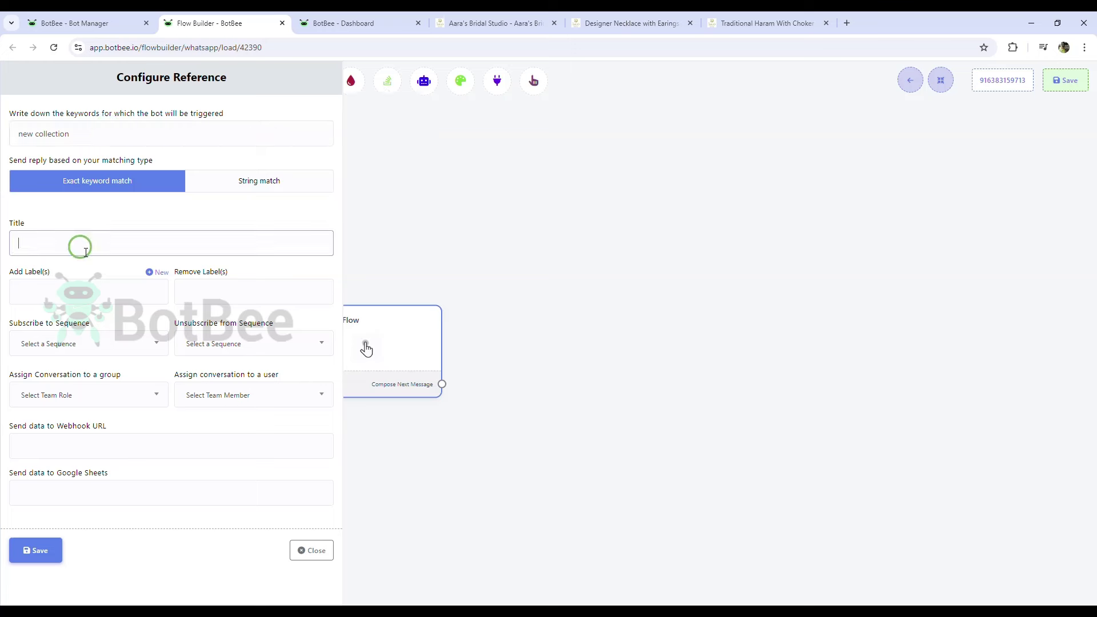
pyautogui.write('New collection')
pyautogui.click(36, 550)
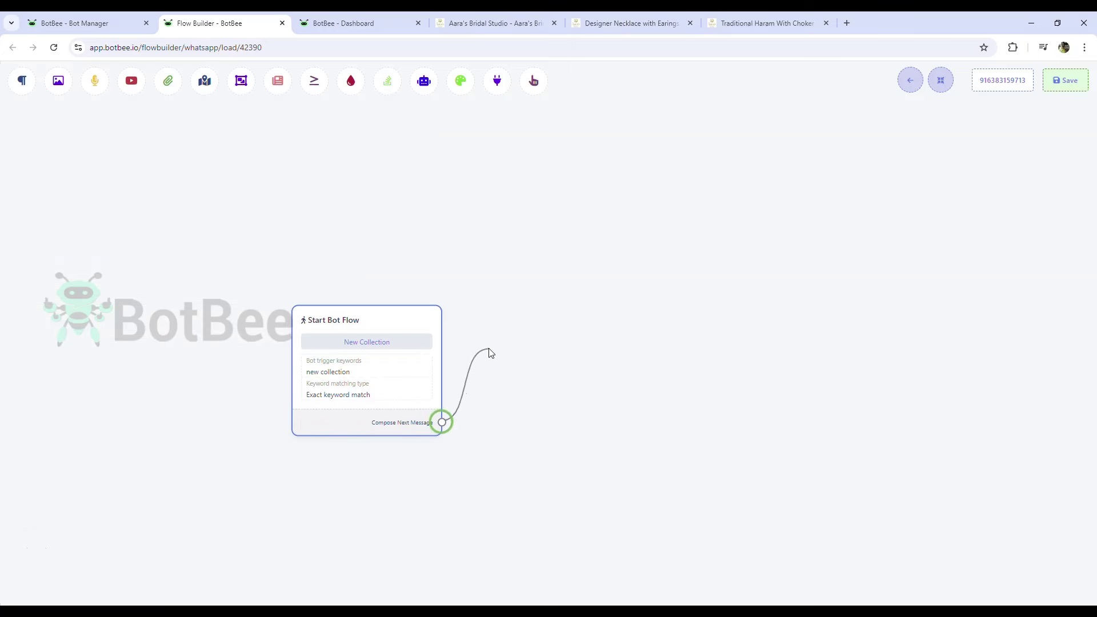
# Add a Template Message node as the next message after the Start Bot Flow node.
pyautogui.moveTo(489, 352); pyautogui.dragTo(493, 332)
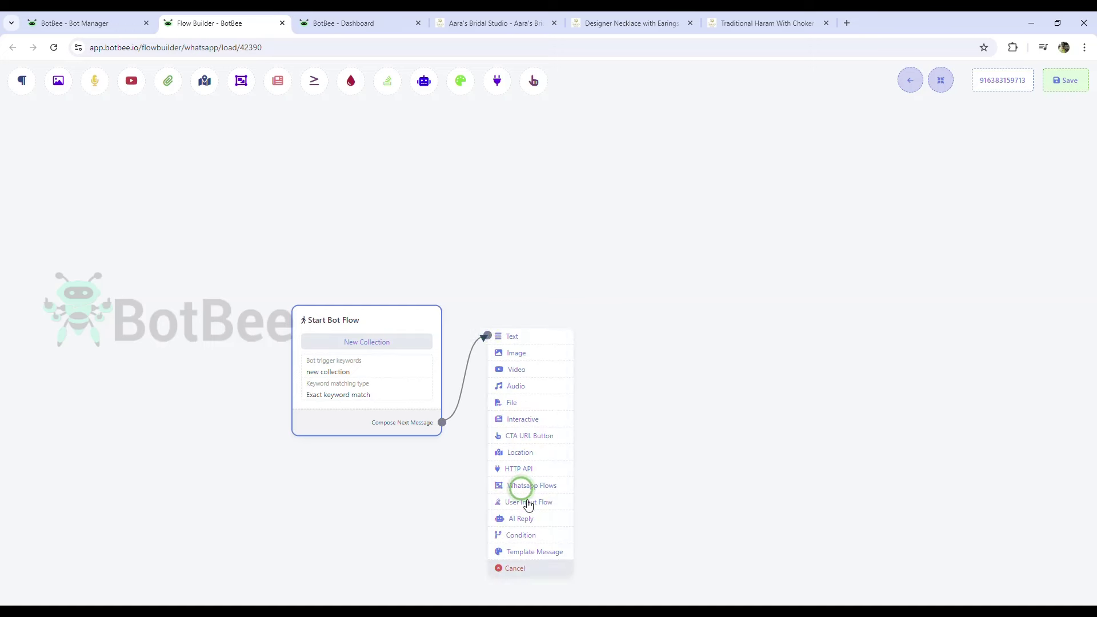
pyautogui.click(546, 551)
pyautogui.moveTo(627, 594); pyautogui.dragTo(583, 371)
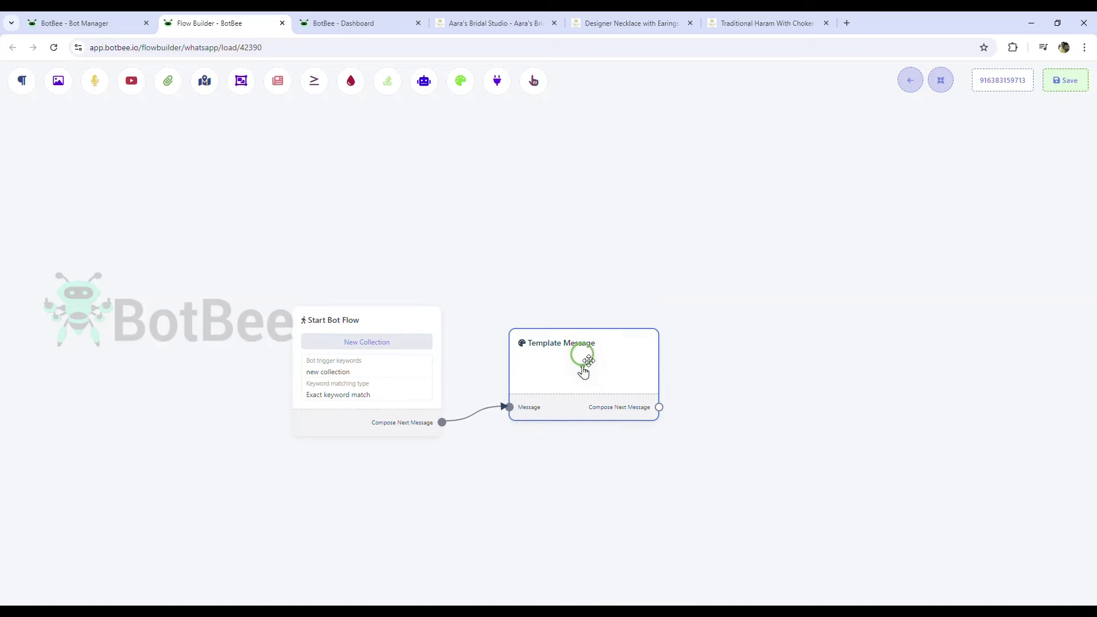
# Select the media_temp template for the Template Message node.
pyautogui.click(583, 371)
pyautogui.click(96, 148)
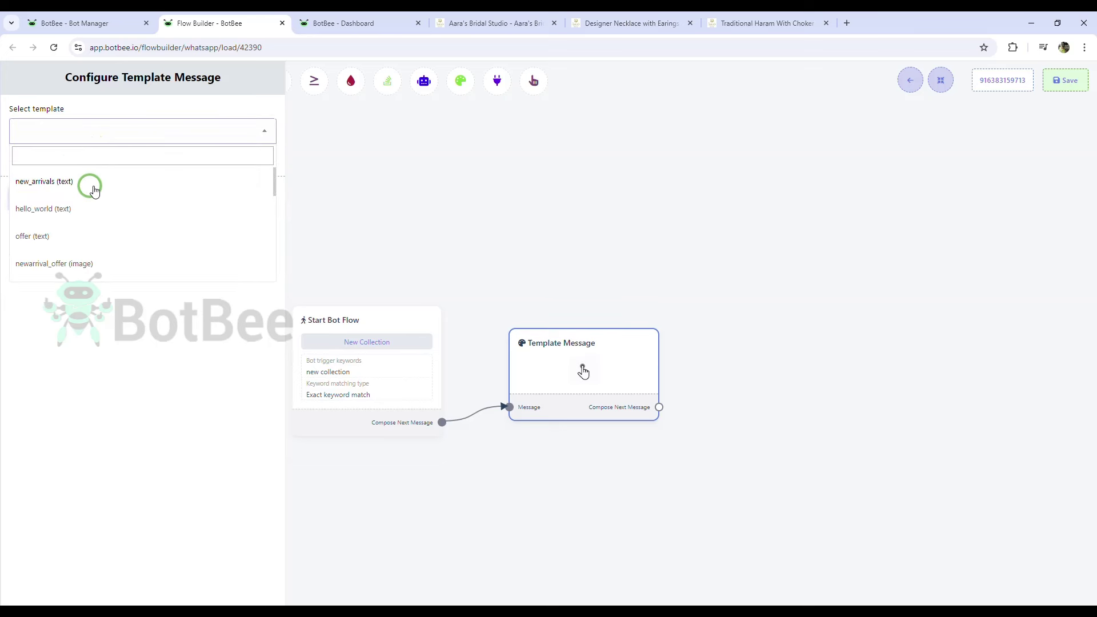
pyautogui.write('media')
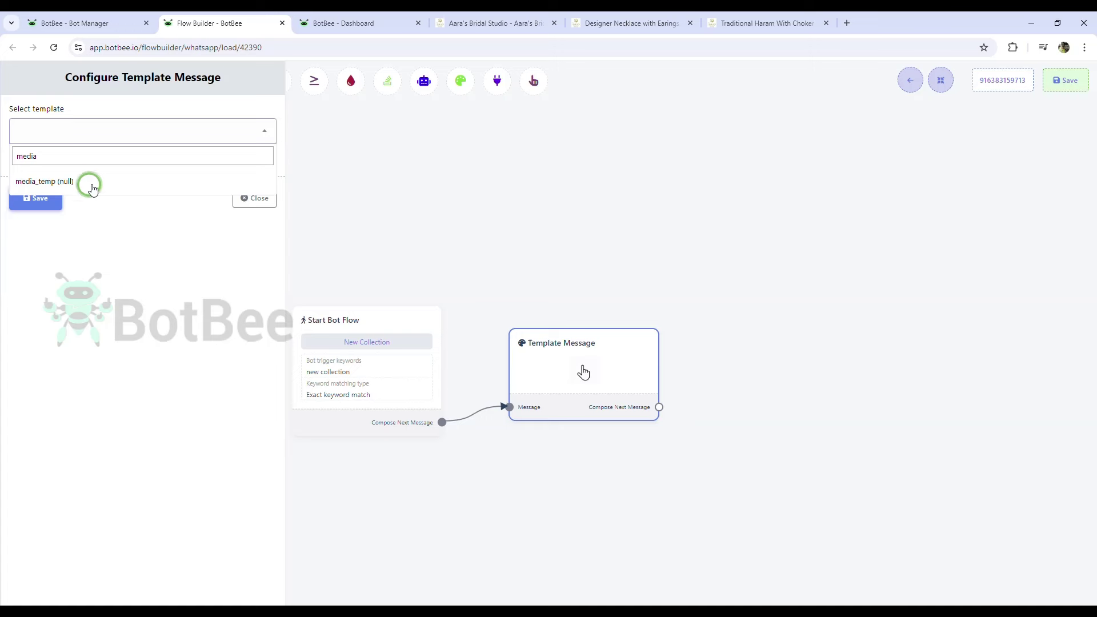
pyautogui.click(91, 183)
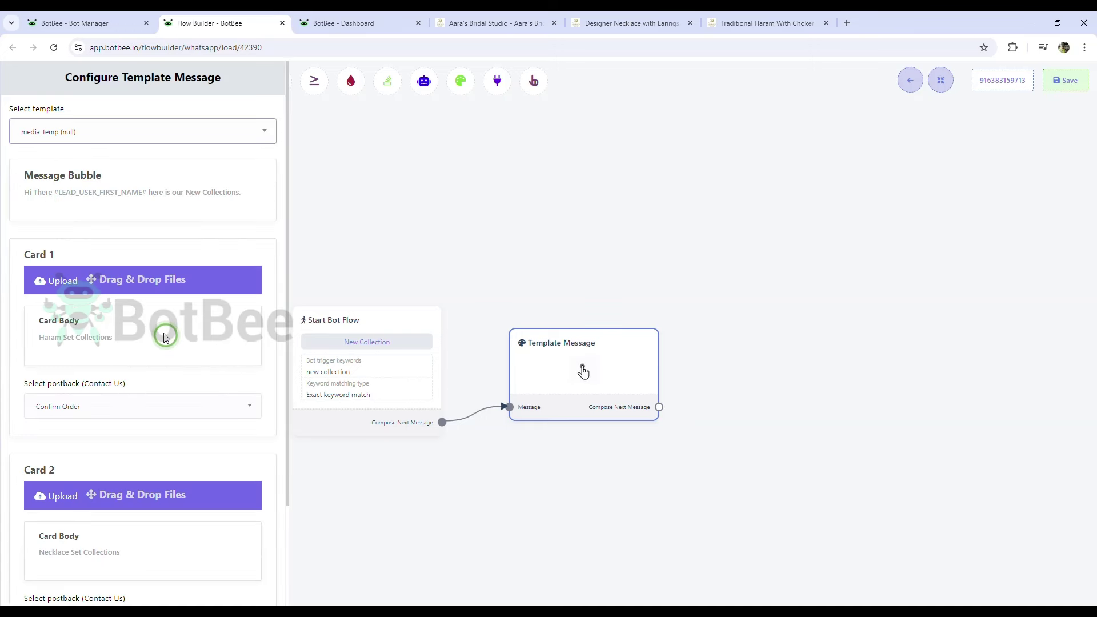
pyautogui.scroll(-3, 162, 333)
pyautogui.scroll(3, 159, 354)
pyautogui.scroll(-1, 120, 286)
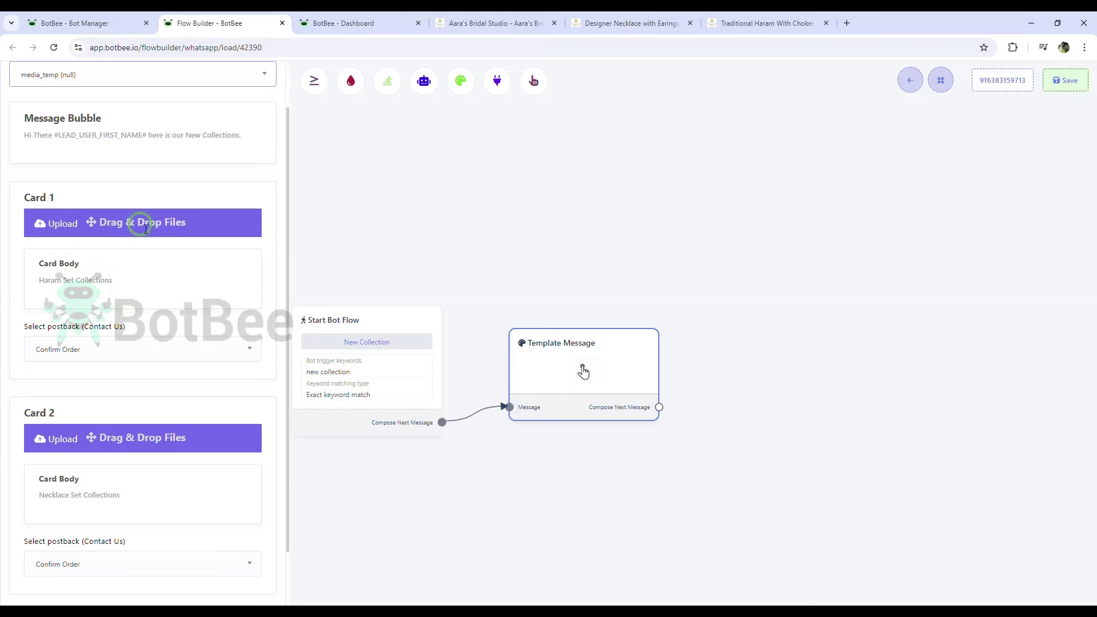
pyautogui.click(63, 224)
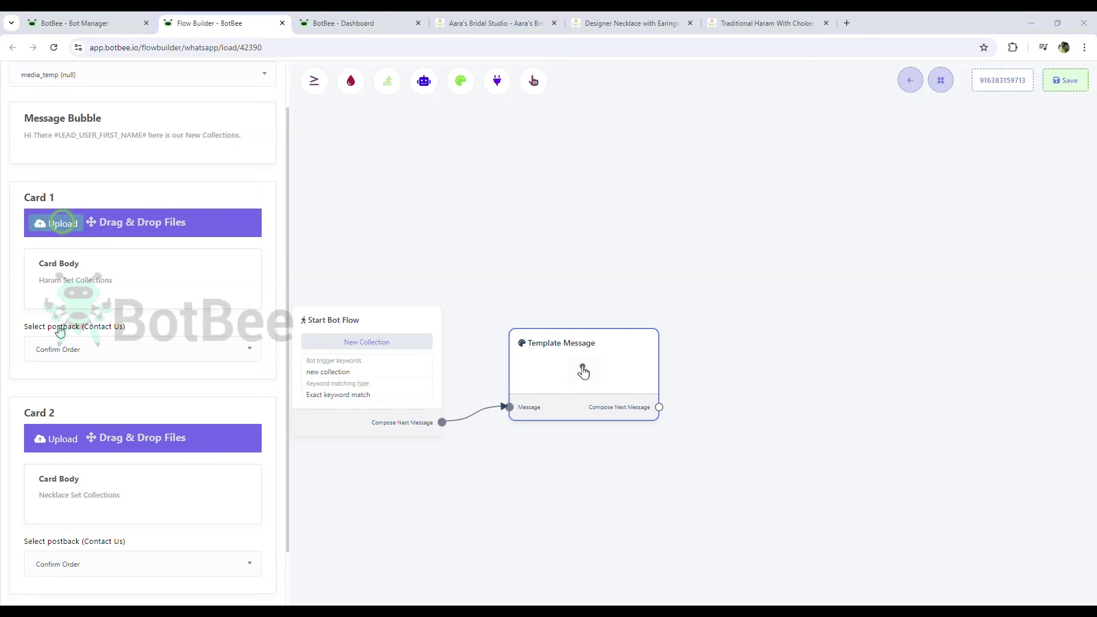
pyautogui.scroll(-2, 152, 440)
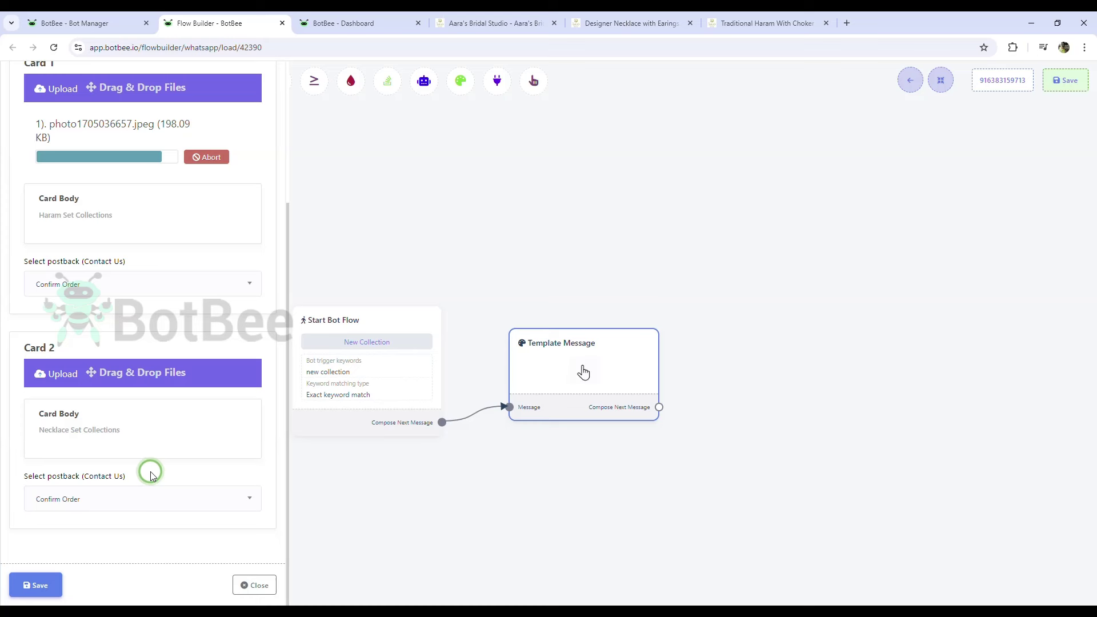
pyautogui.click(58, 373)
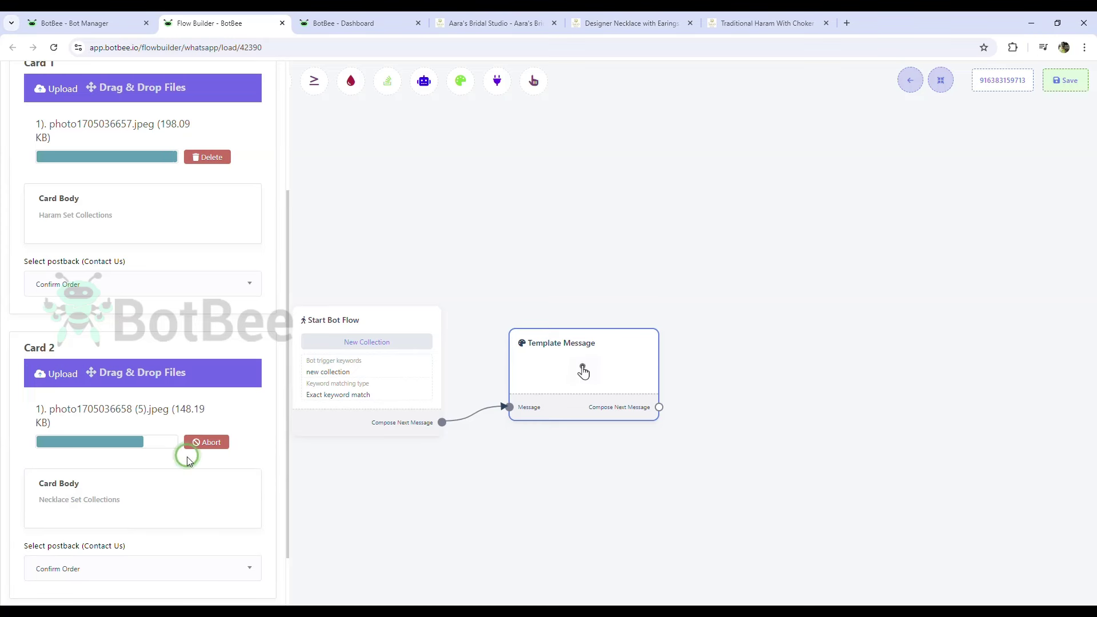
pyautogui.click(257, 440)
pyautogui.scroll(-2, 257, 440)
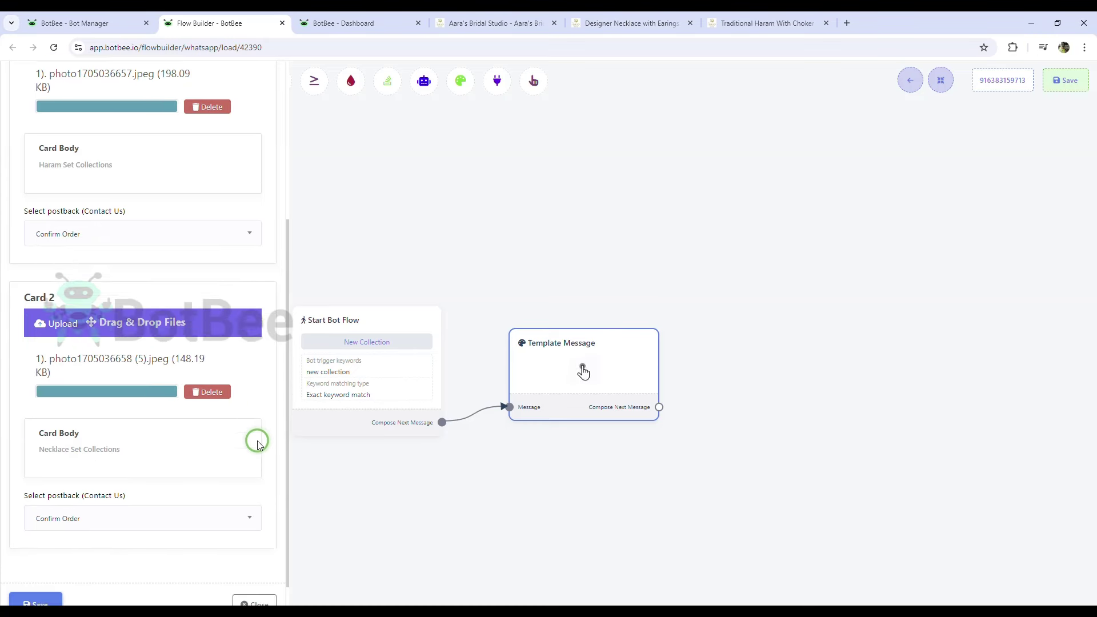
# Save the Template Message configuration and the whole bot flow.
pyautogui.click(35, 583)
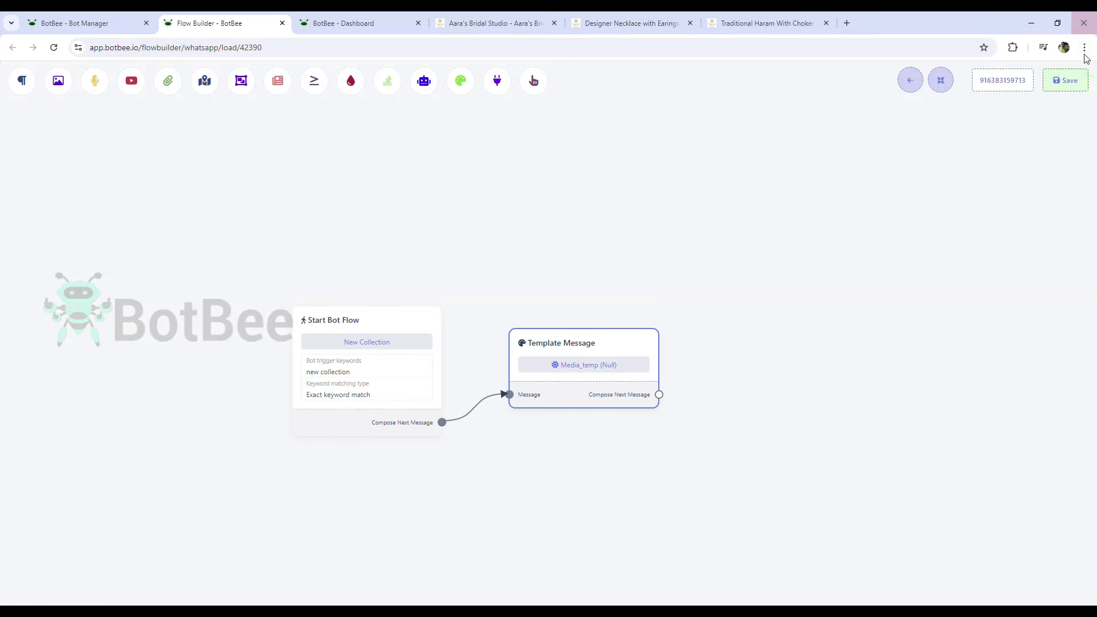
pyautogui.click(1066, 85)
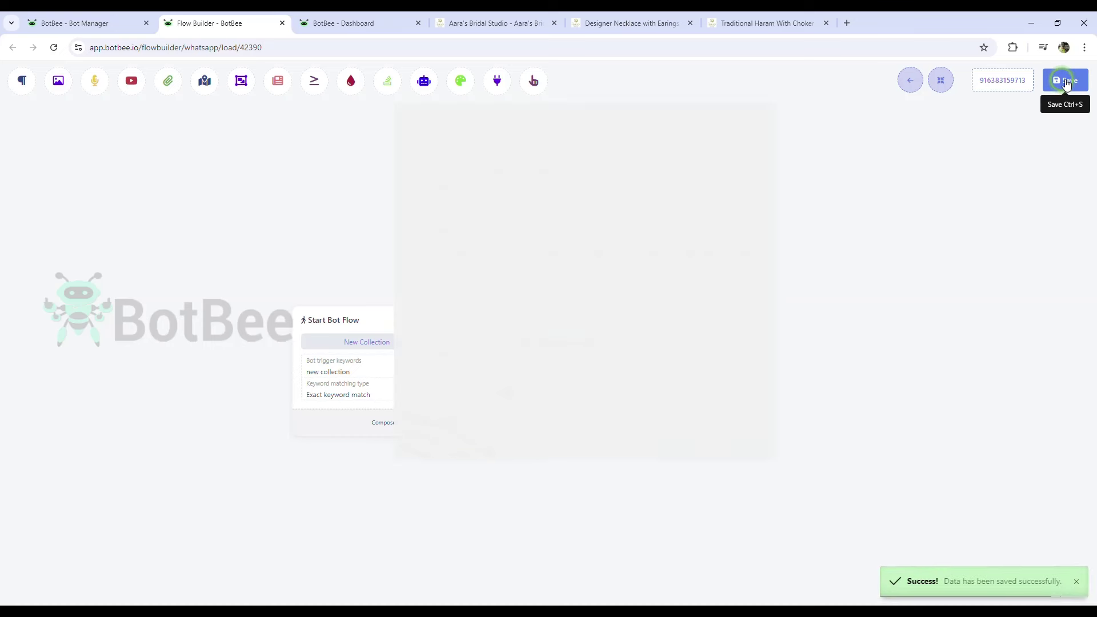
# Switch to WhatsApp Web, send "new collection" to the bot, and open the Haram Set link in the carousel reply.
pyautogui.click(600, 578)
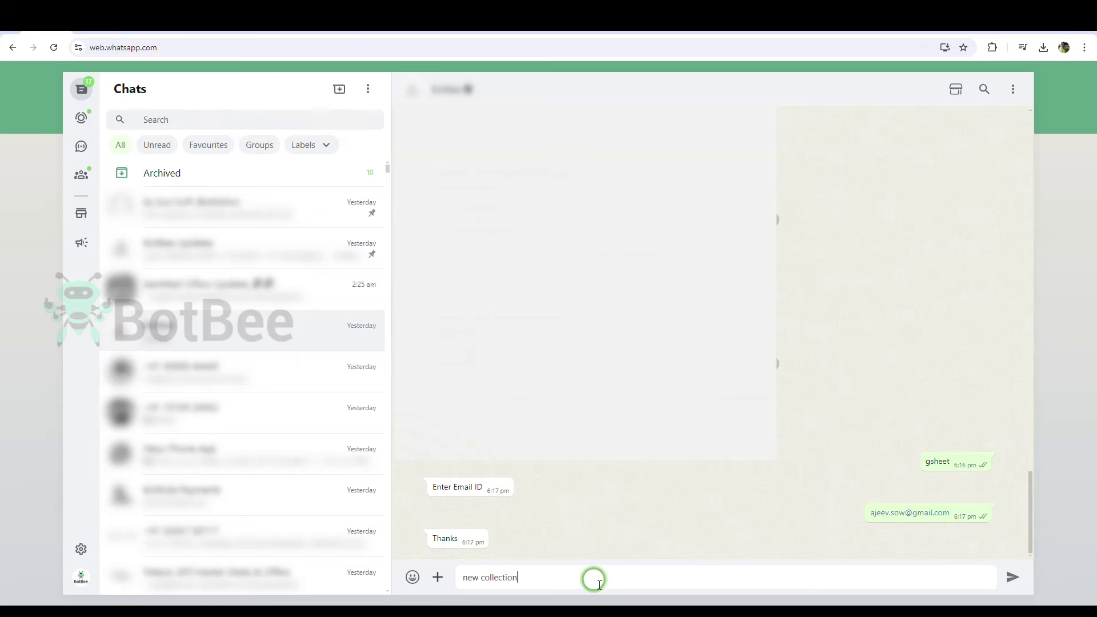
pyautogui.press('Return')
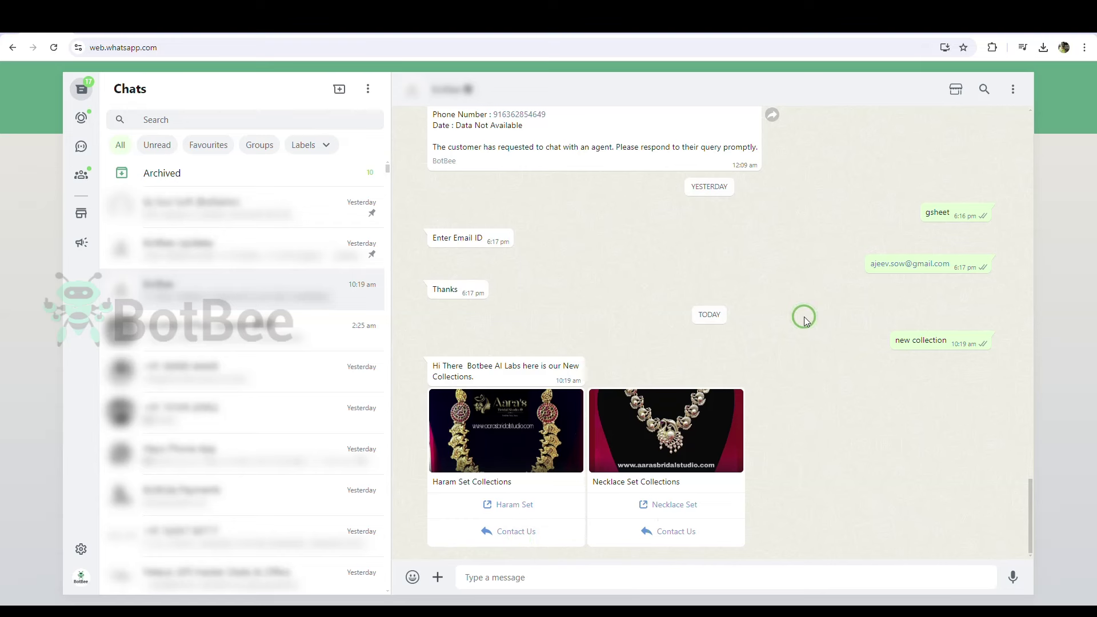
pyautogui.click(516, 507)
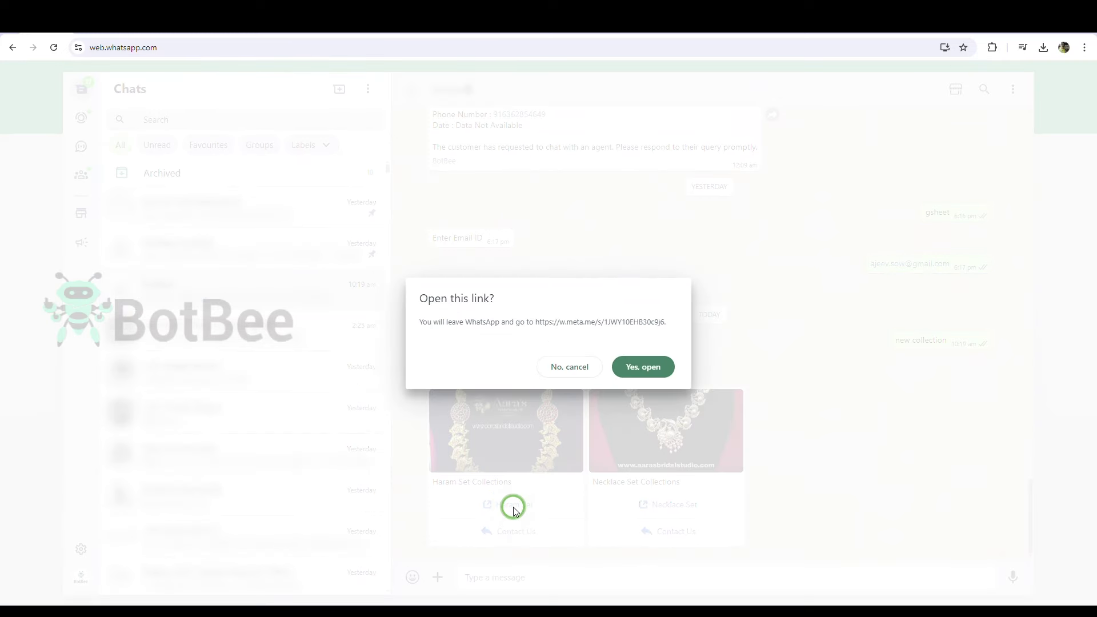
pyautogui.click(658, 380)
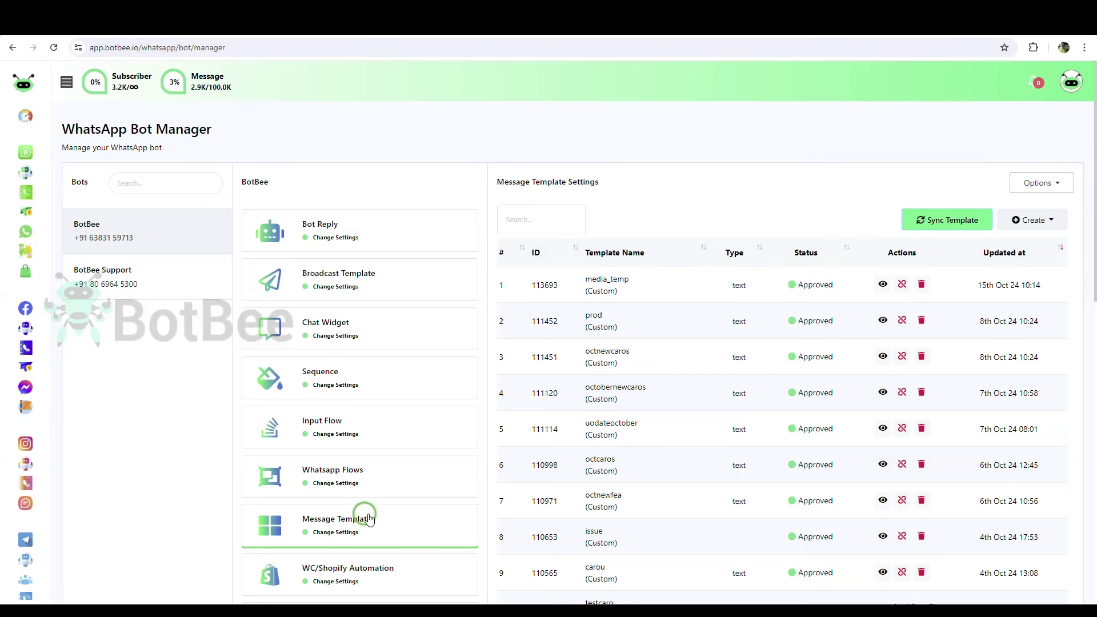
# Try out a new Carousel Product Template with 10 products and close the form without saving.
pyautogui.click(1035, 221)
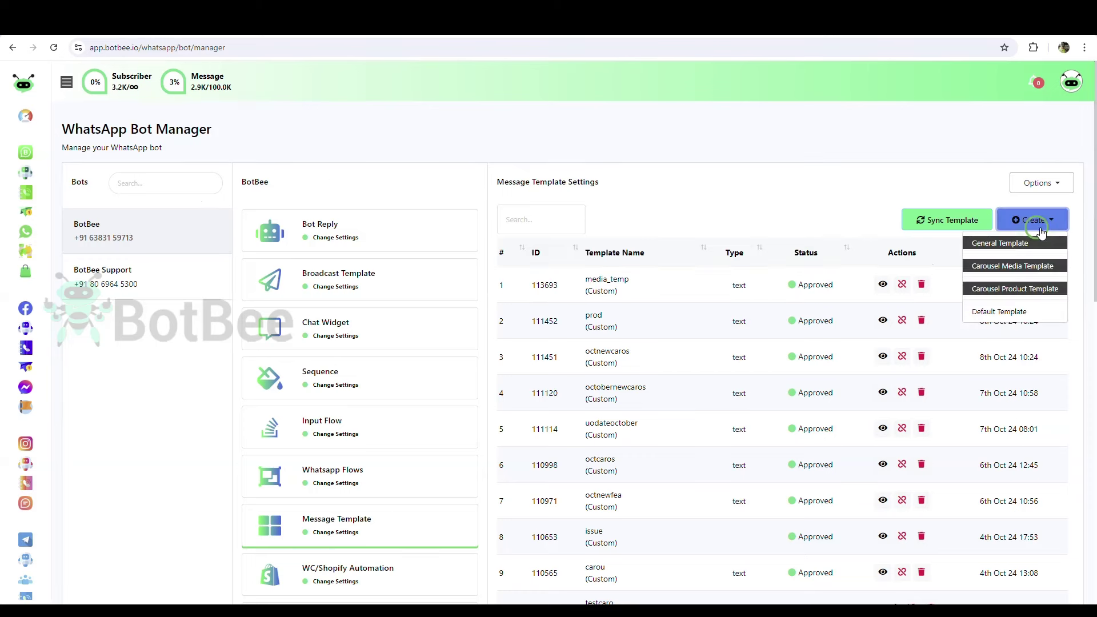
pyautogui.click(1020, 294)
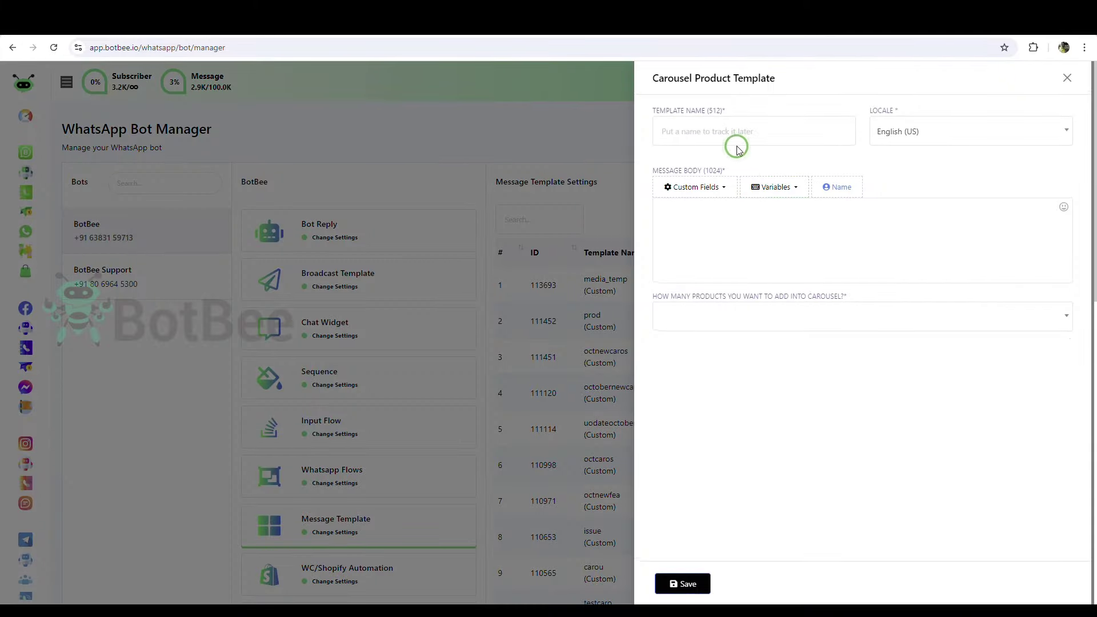
pyautogui.click(751, 140)
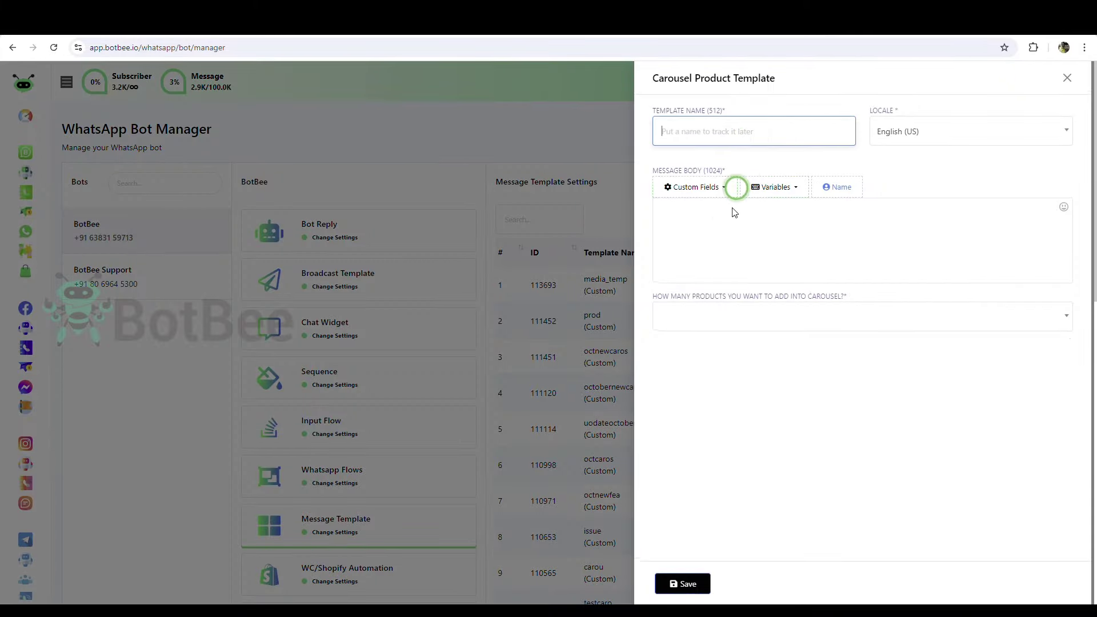
pyautogui.click(726, 226)
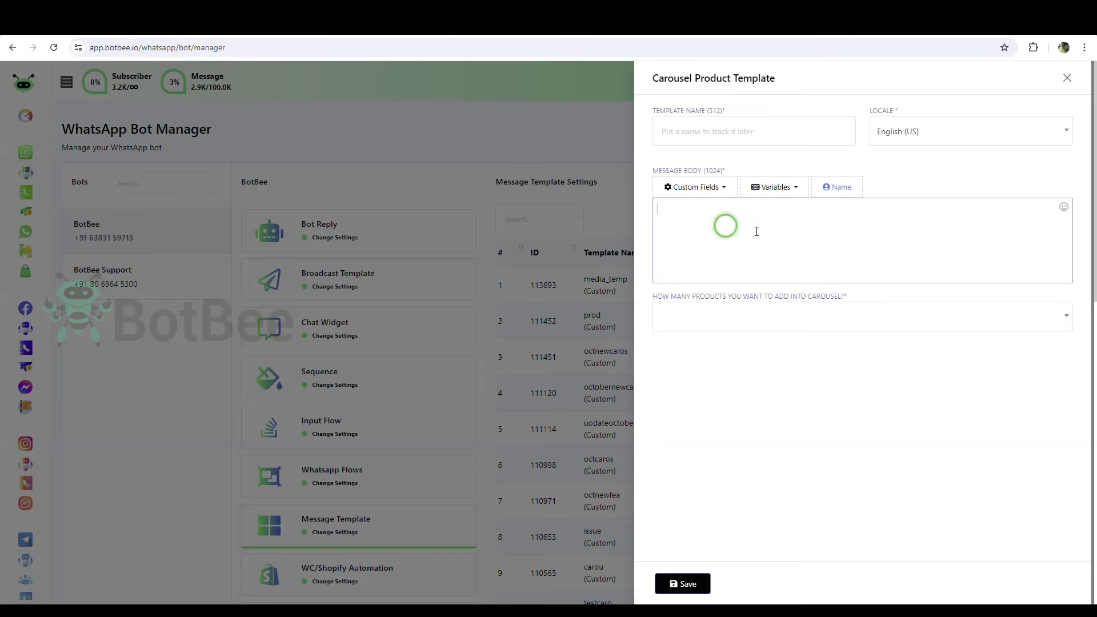
pyautogui.click(766, 320)
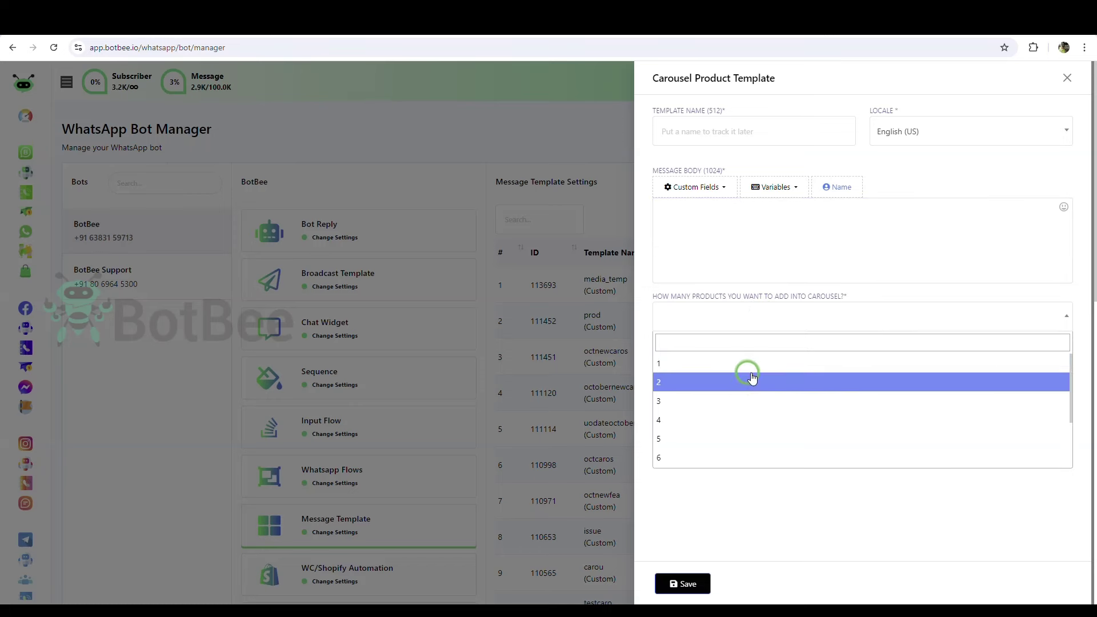
pyautogui.scroll(-3, 774, 362)
pyautogui.click(698, 458)
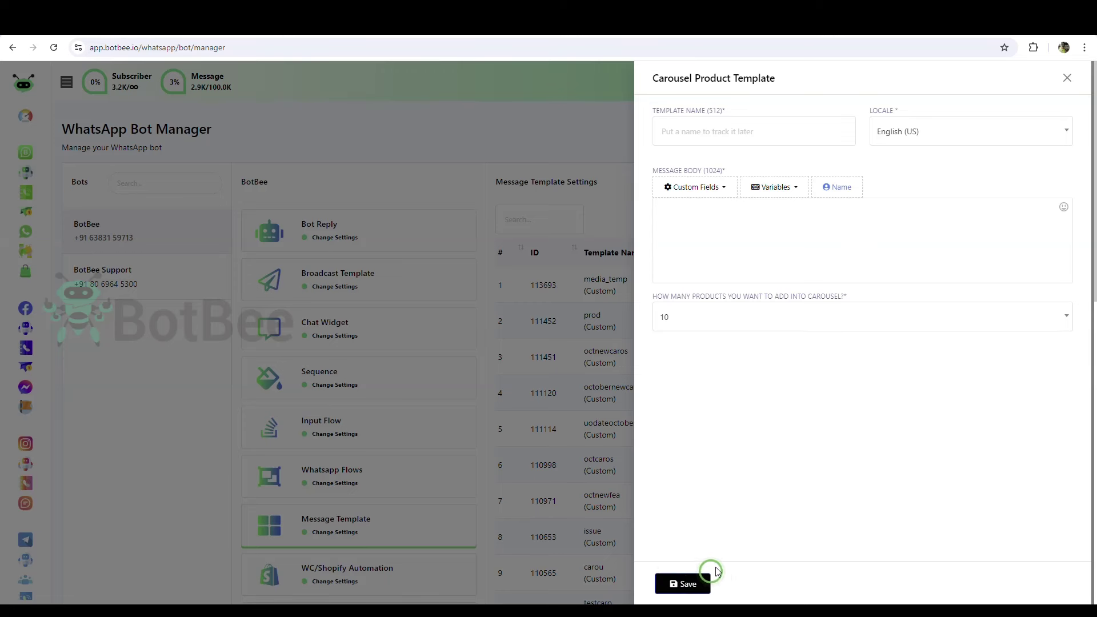
pyautogui.click(1067, 79)
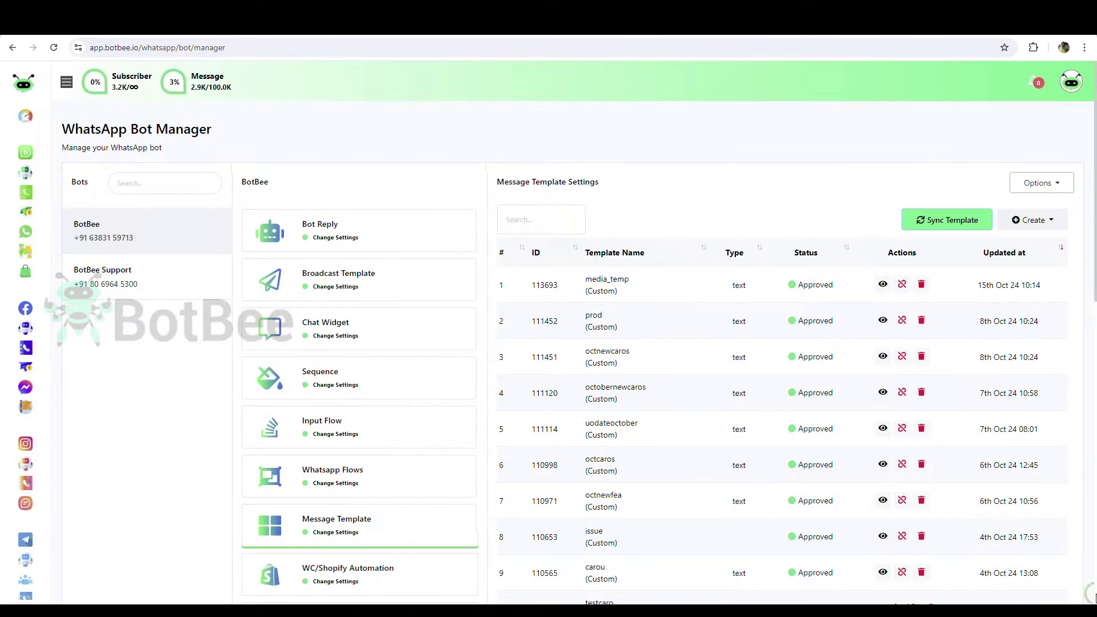